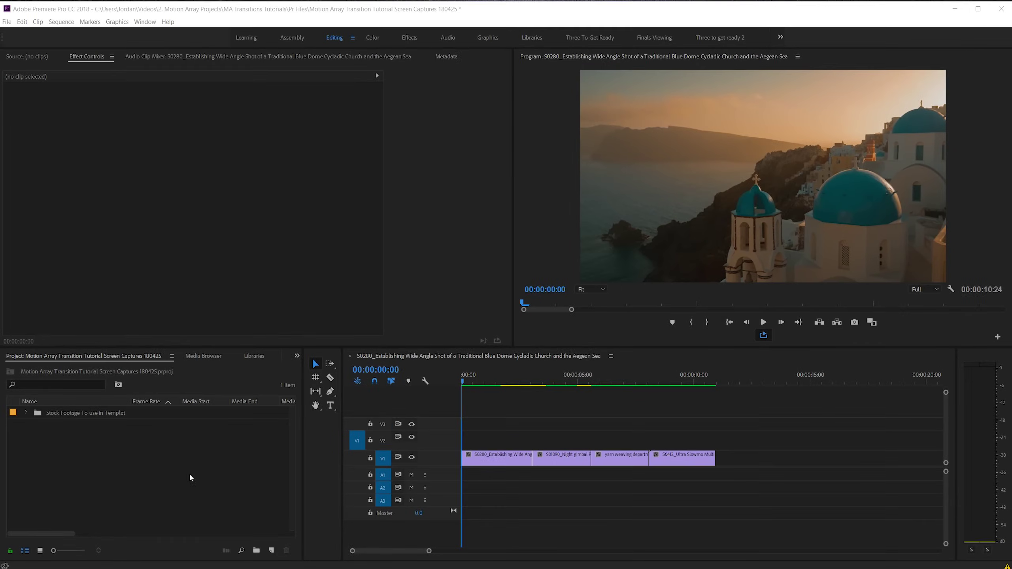
- Play the four-clip sequence through, then return the playhead to the start
click(658, 397)
key(space)
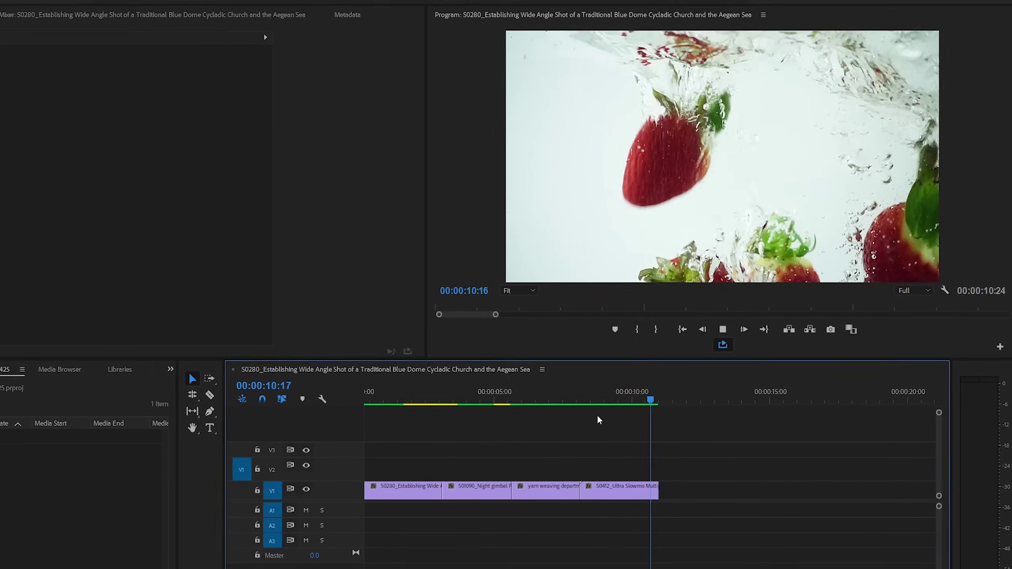
key(space)
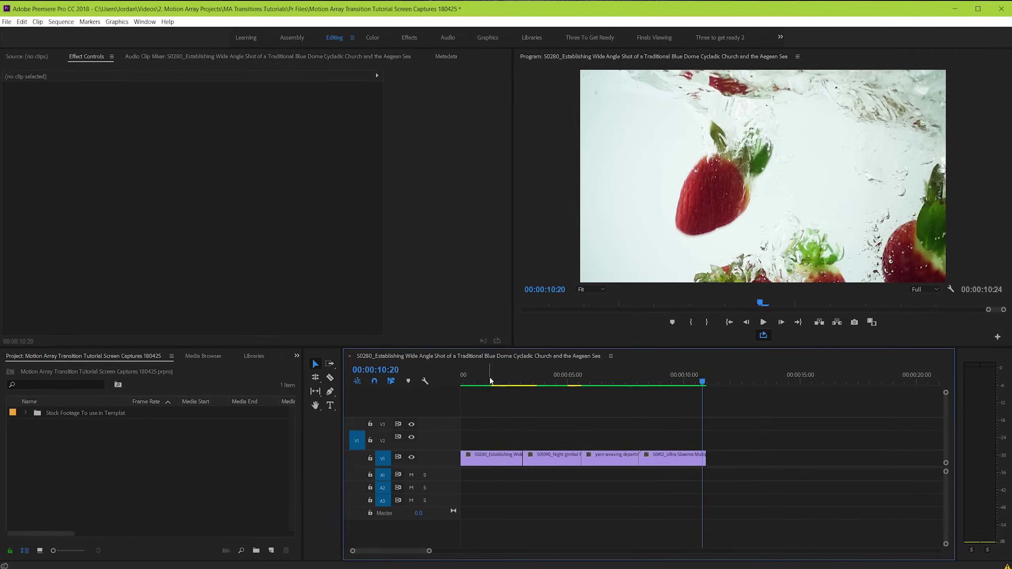
key(Home)
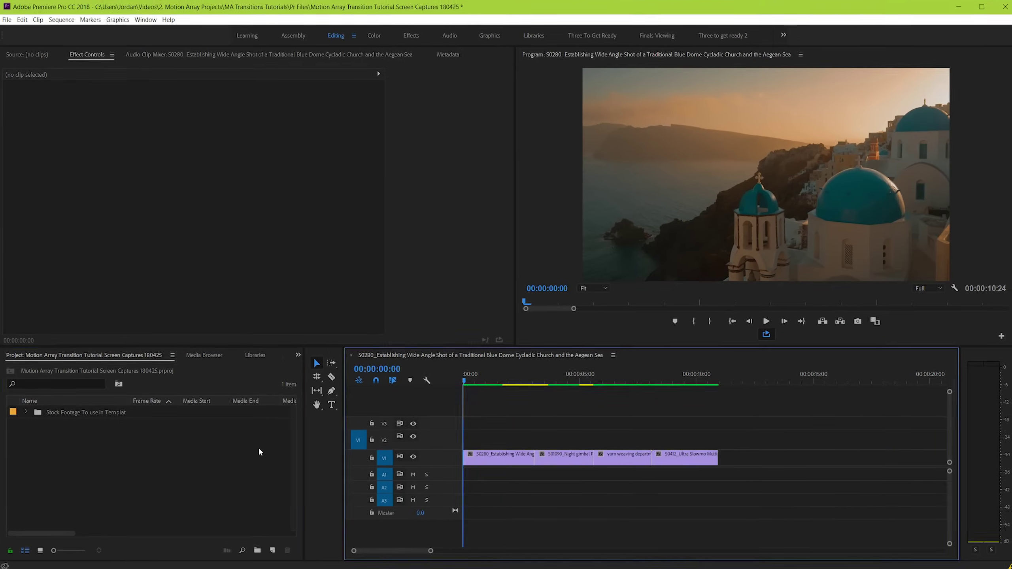
- Dismiss the Import dialog and switch to the Transition Presets folder in File Explorer
double_click(499, 352)
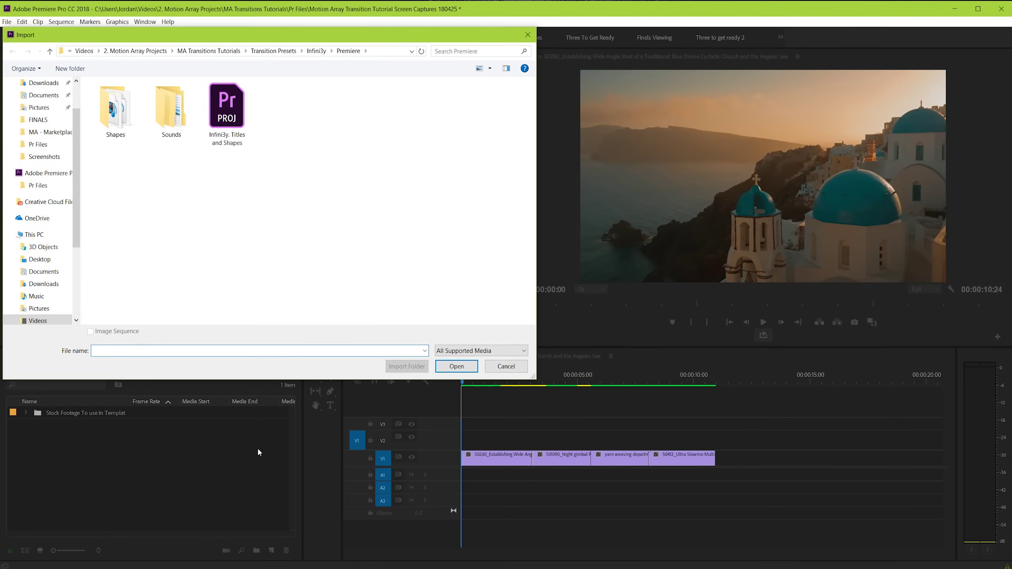
click(506, 366)
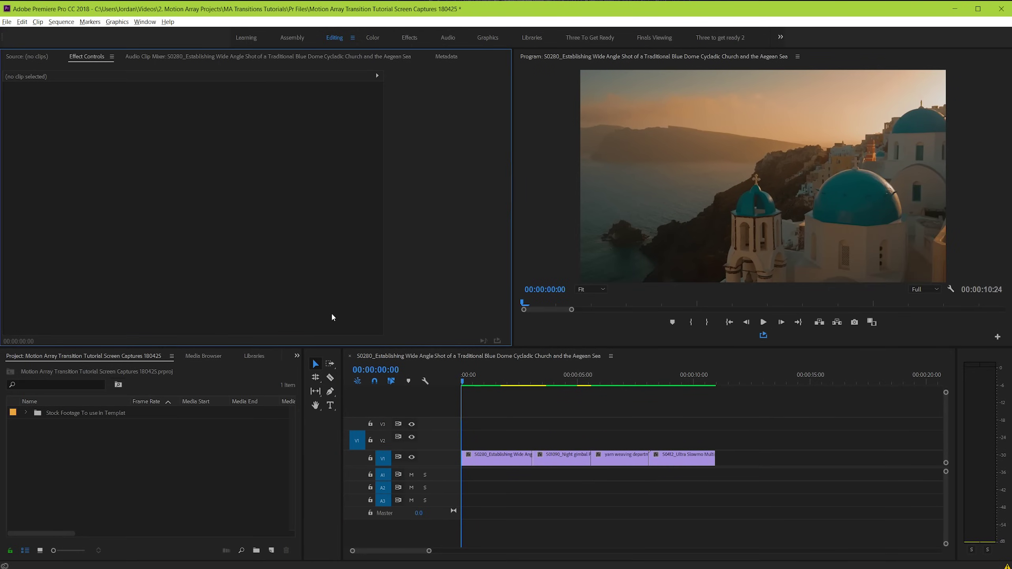
key(alt+Tab)
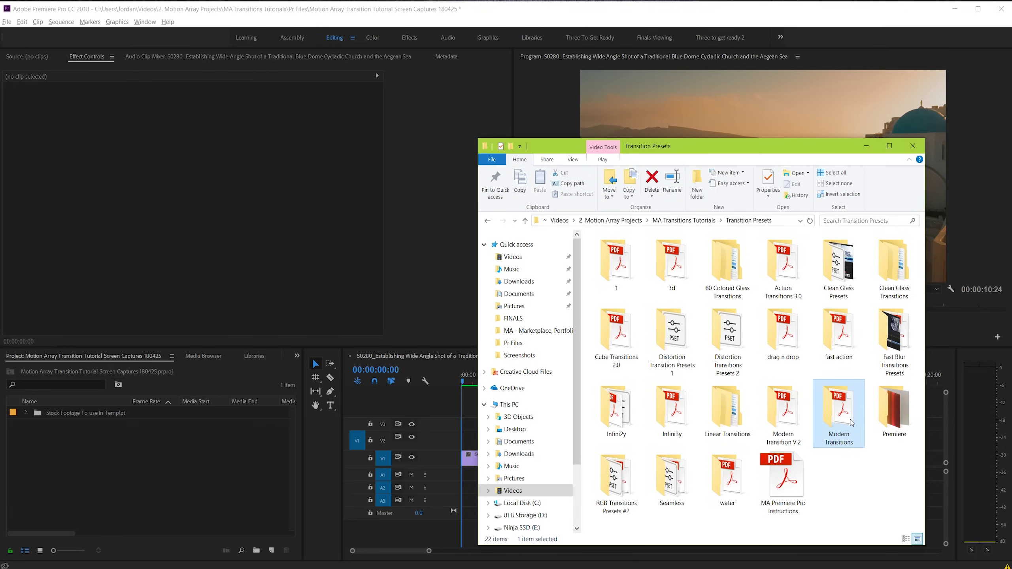
- Open Modern Transitions > Premiere and drag its .prproj file into Premiere's Project panel
double_click(851, 422)
click(624, 272)
double_click(623, 272)
drag(672, 264, 208, 464)
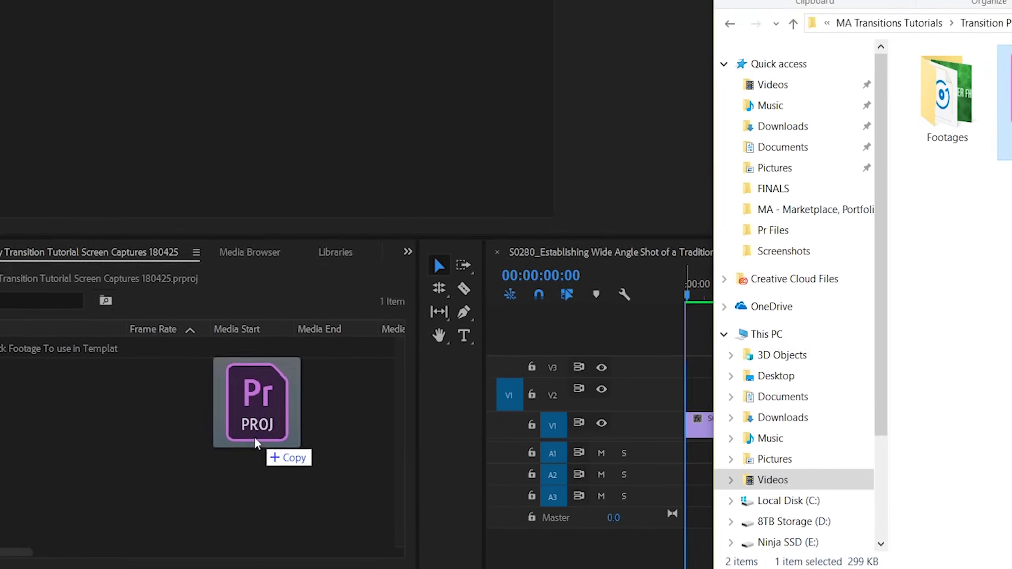
drag(255, 437, 257, 439)
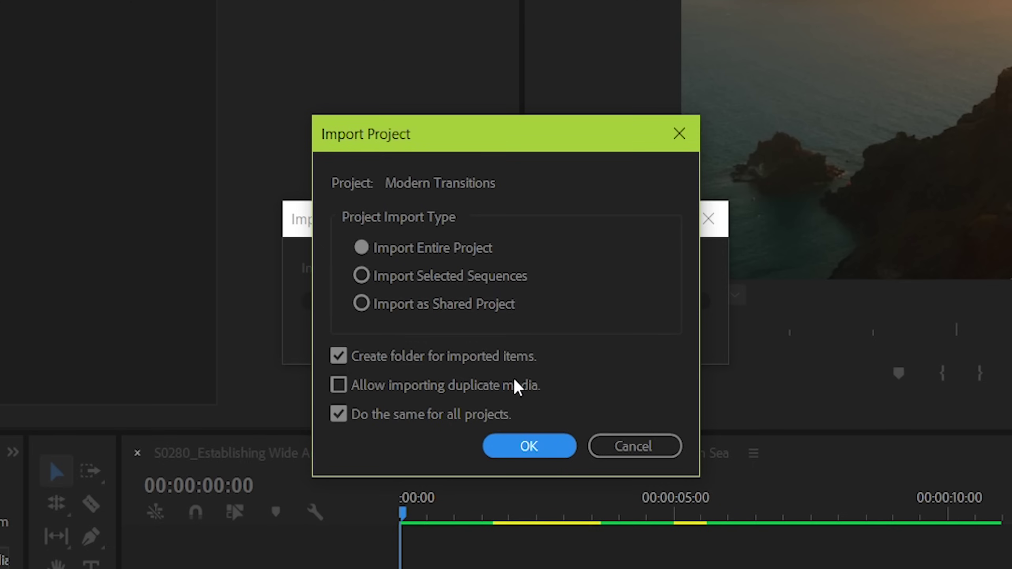
- Import the entire Modern Transitions project and expand Modern Transitions > 02 Final > Transitions
click(529, 446)
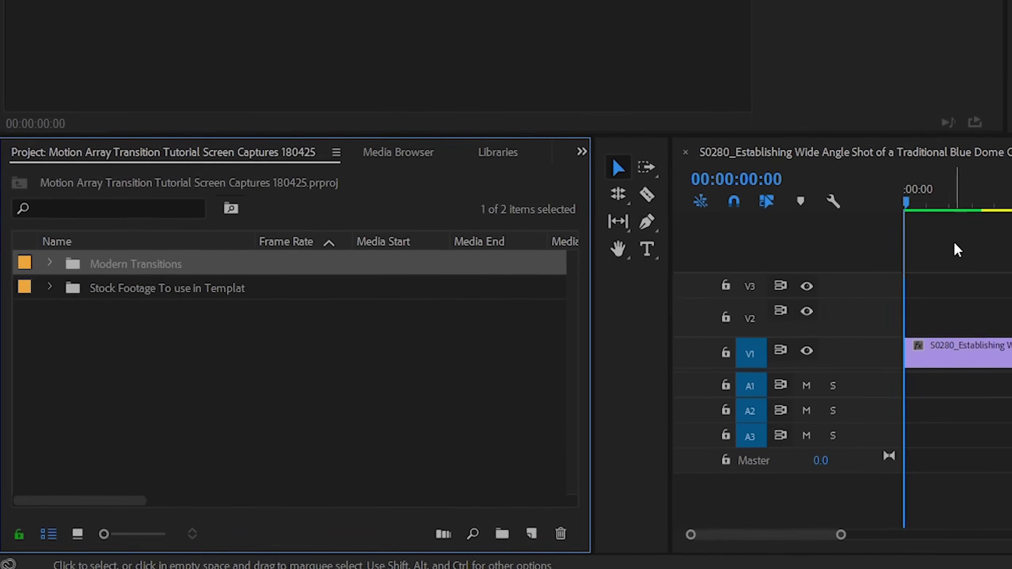
click(351, 343)
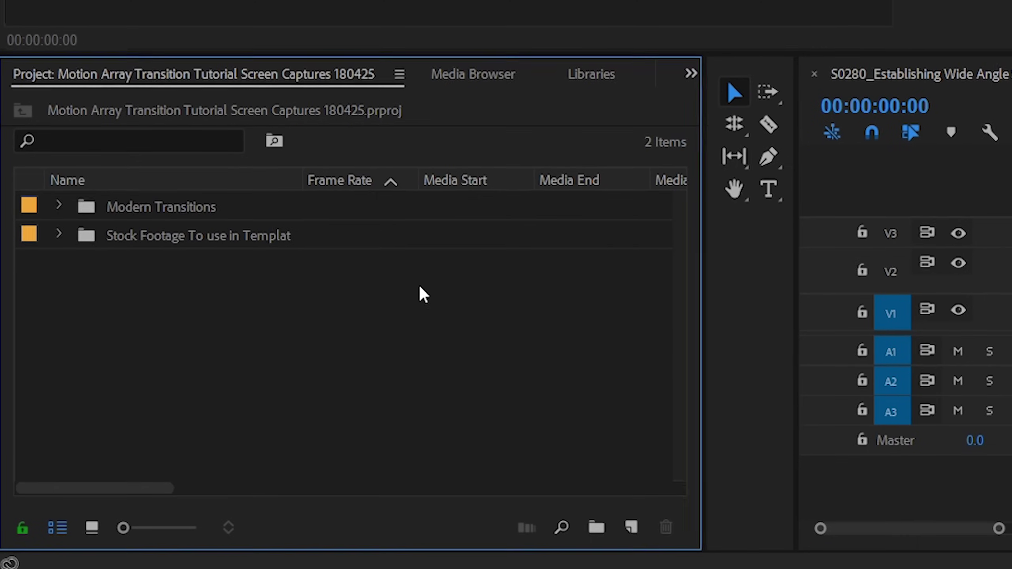
click(59, 203)
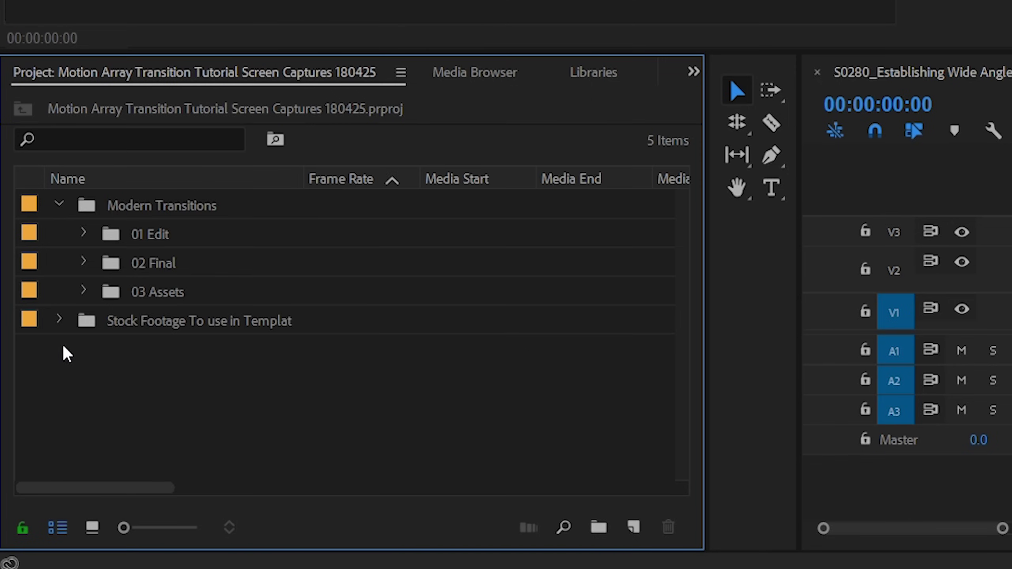
click(89, 265)
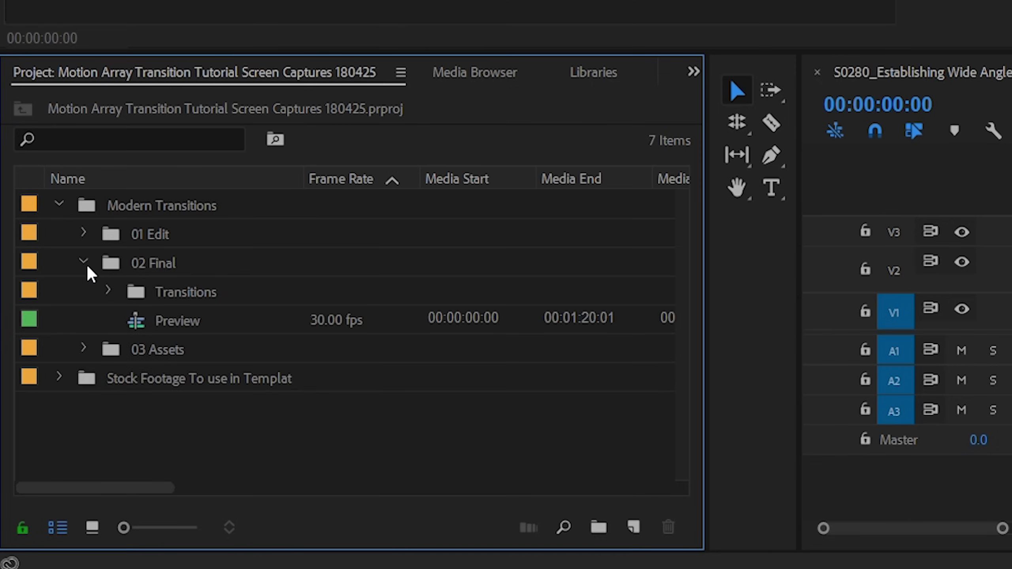
click(108, 293)
scroll(109, 297, down, 1)
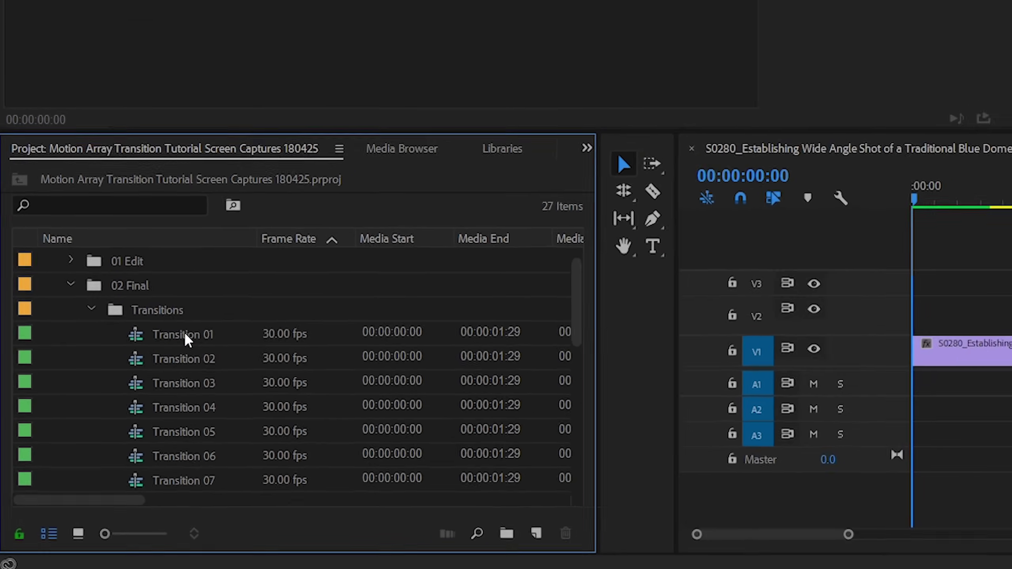
- Play the Transition 01, 02 and 03 sequences, then close the Transition 03 tab
double_click(185, 335)
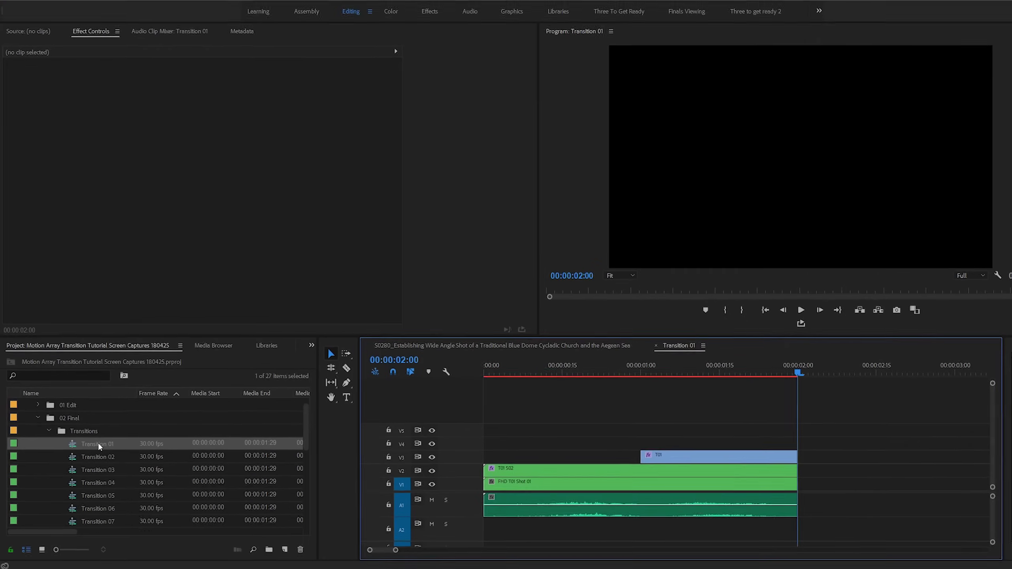
key(space)
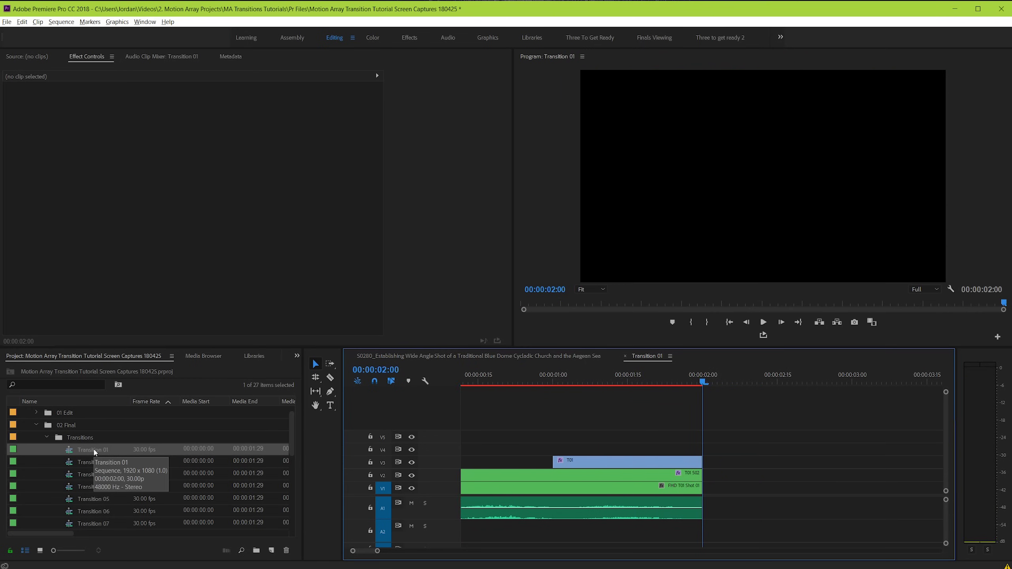
double_click(87, 463)
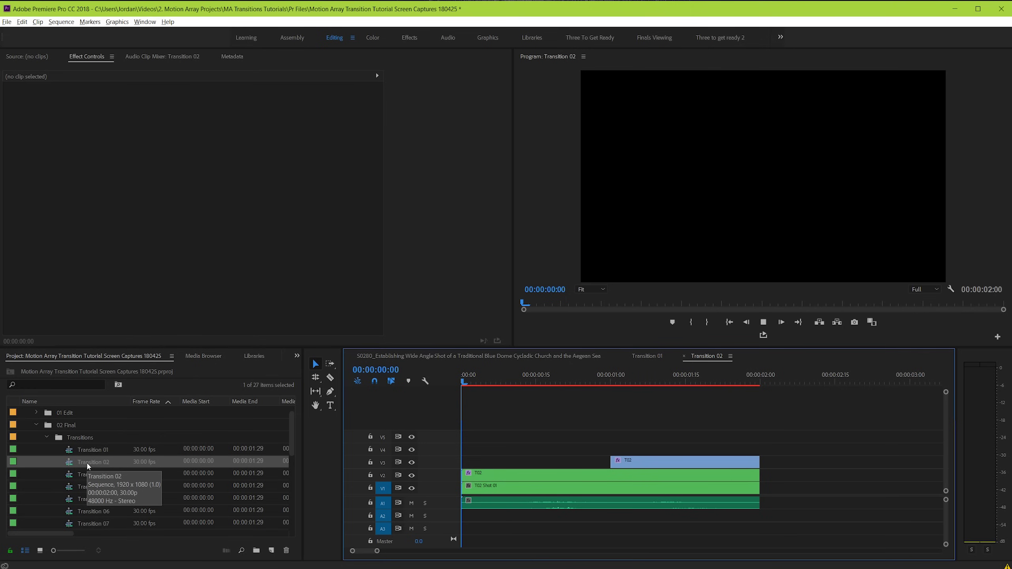
key(space)
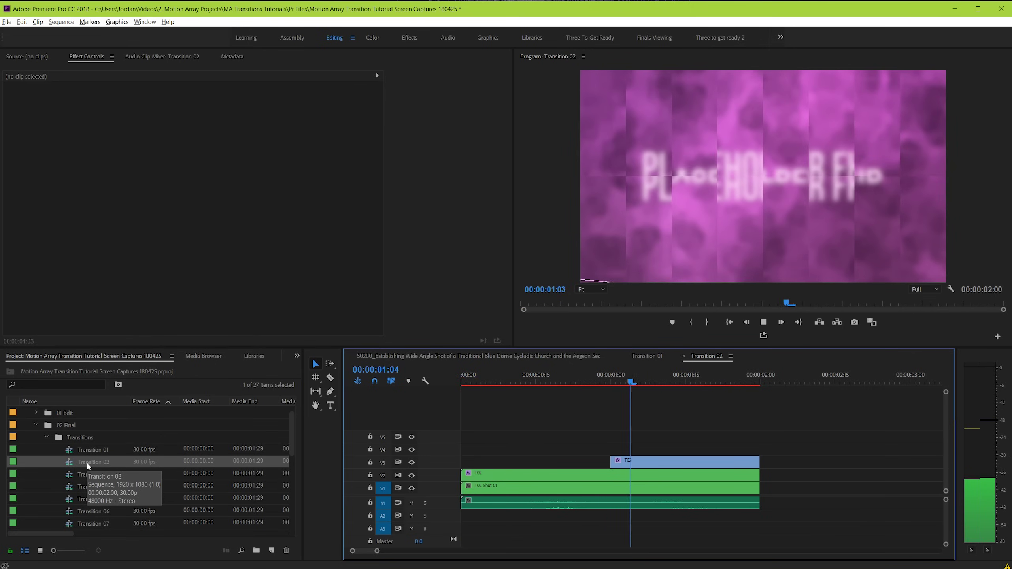
double_click(87, 473)
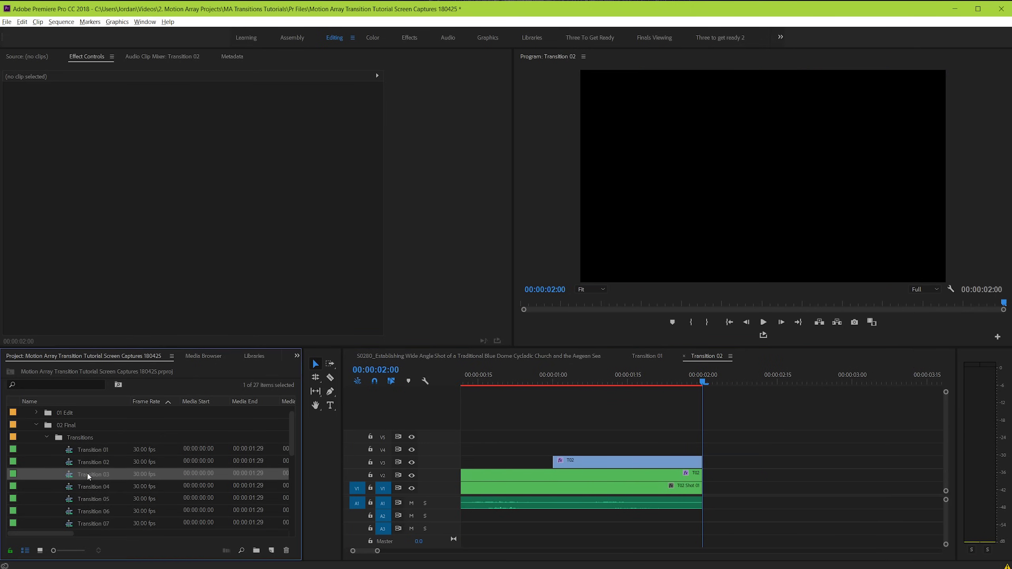
key(space)
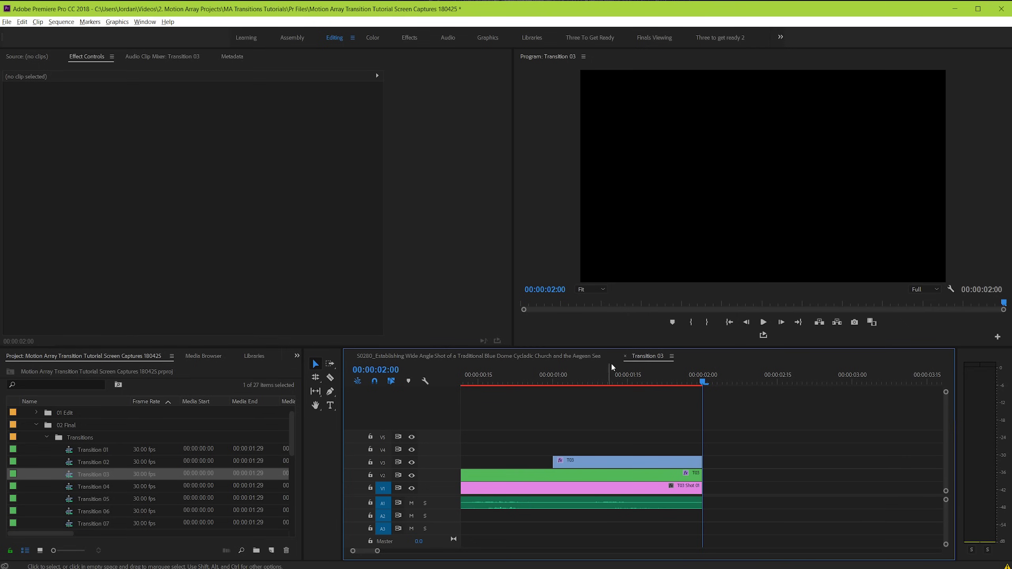
click(625, 356)
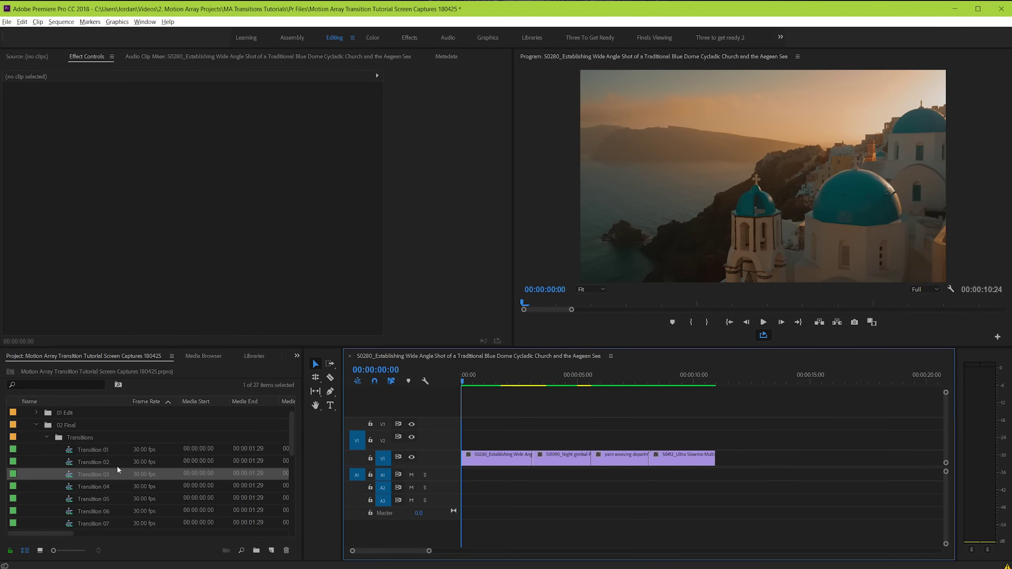
- Drop Transition 03 onto V2 over the first cut and scrub through it zoomed in
click(94, 477)
drag(225, 467, 512, 442)
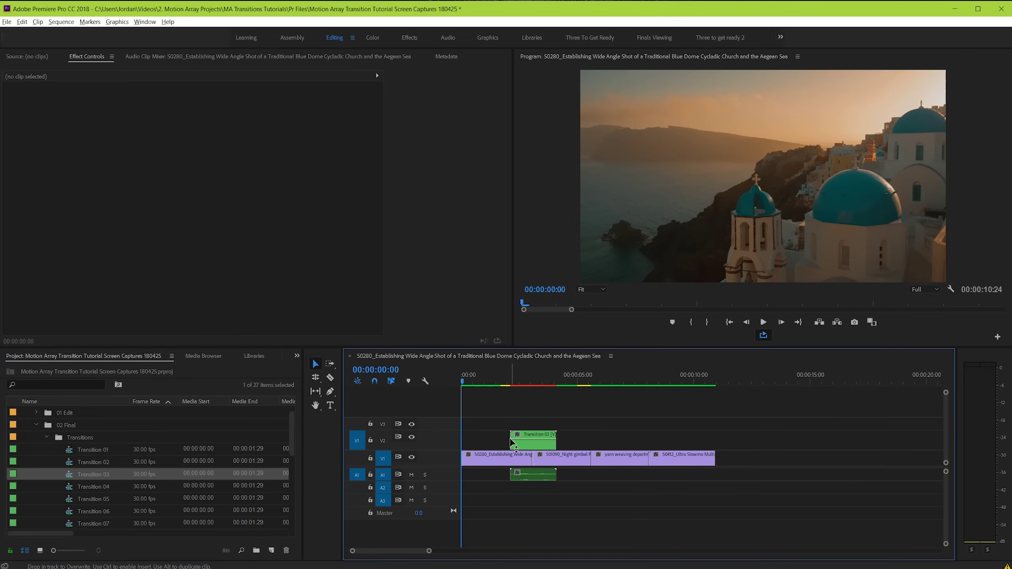
click(538, 382)
key(equal)
key(equal)
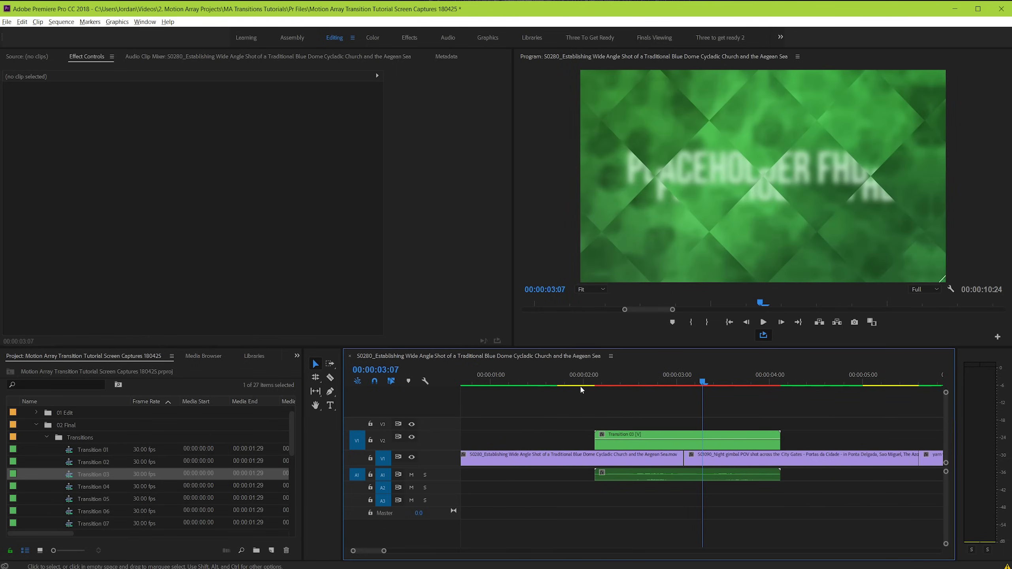
drag(586, 392, 647, 395)
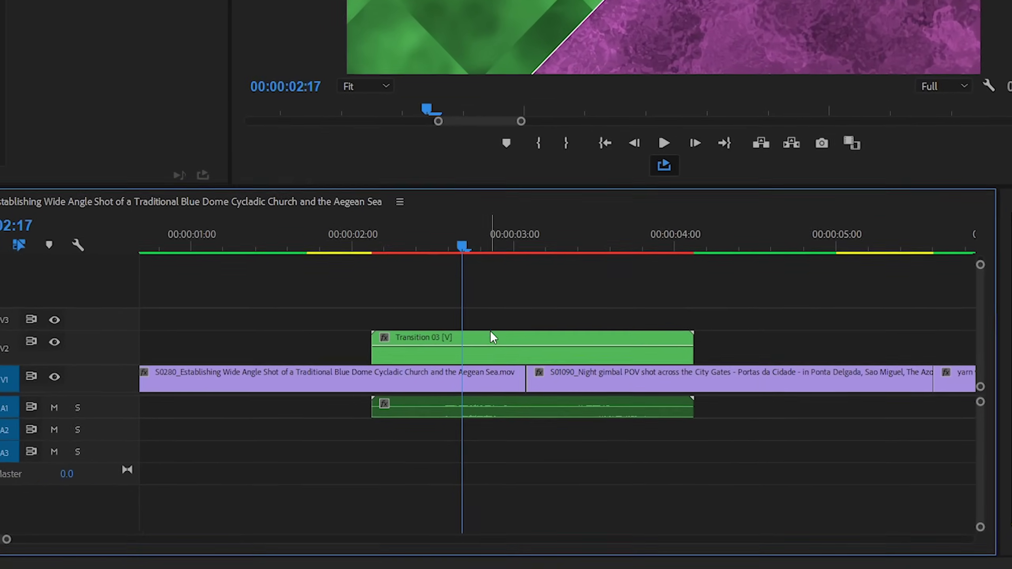
- Move Transition 03 up to track V3 and the S01090 clip up to V2
click(490, 336)
drag(490, 336, 490, 327)
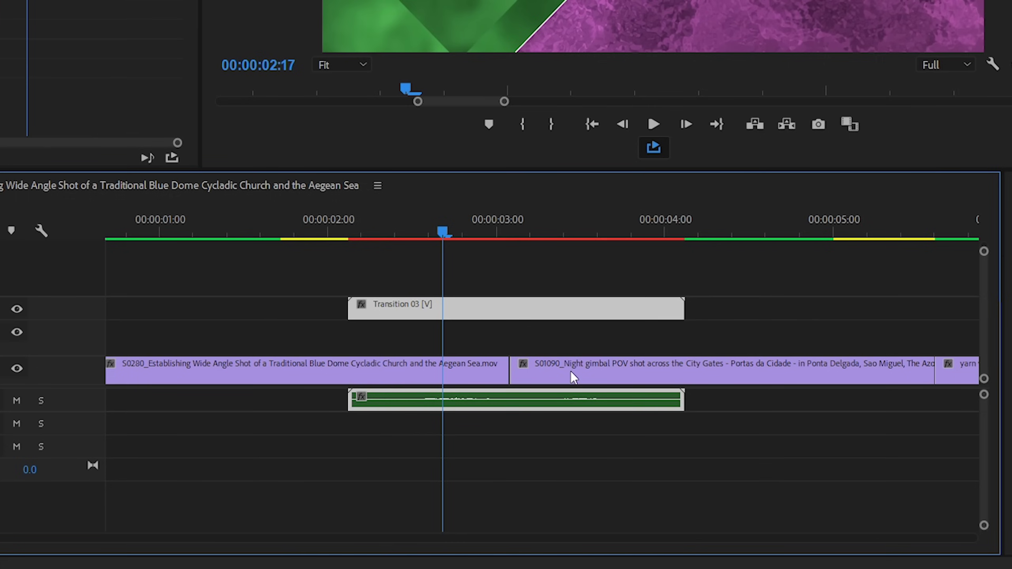
drag(571, 371, 570, 346)
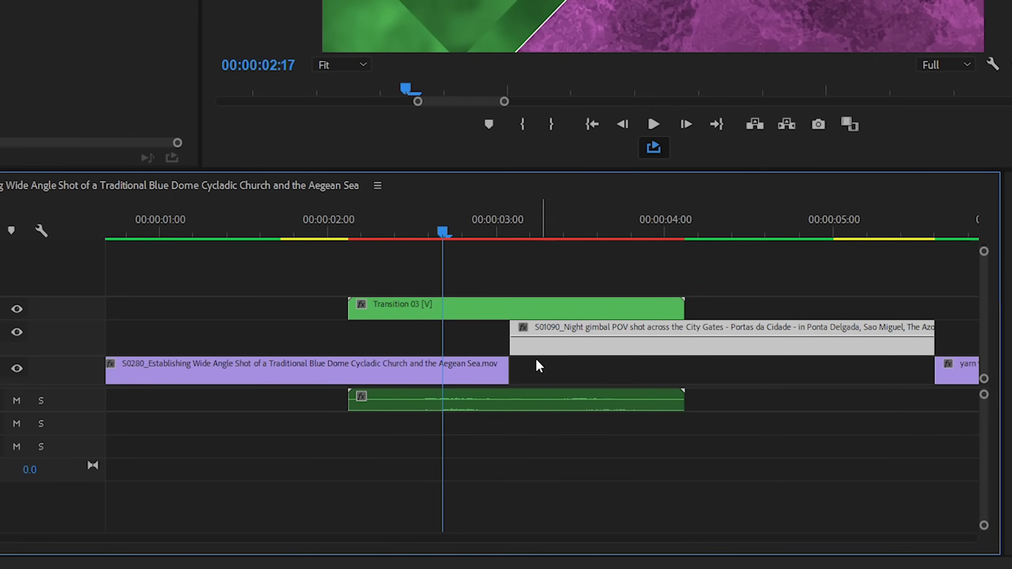
- Extend S0280's end and S01090's start so both clips span the transition
drag(514, 371, 689, 363)
drag(510, 345, 403, 352)
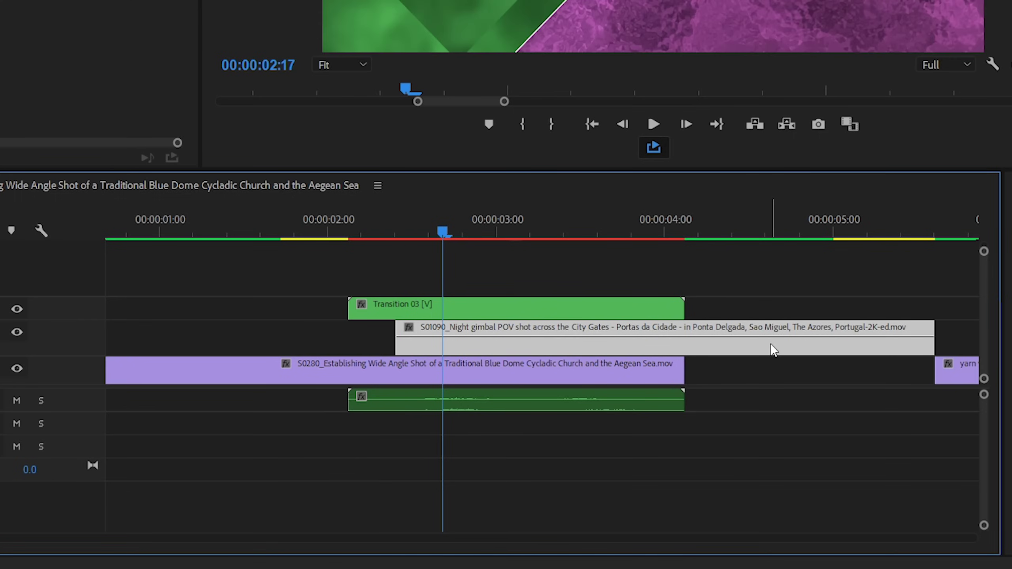
drag(772, 346, 718, 349)
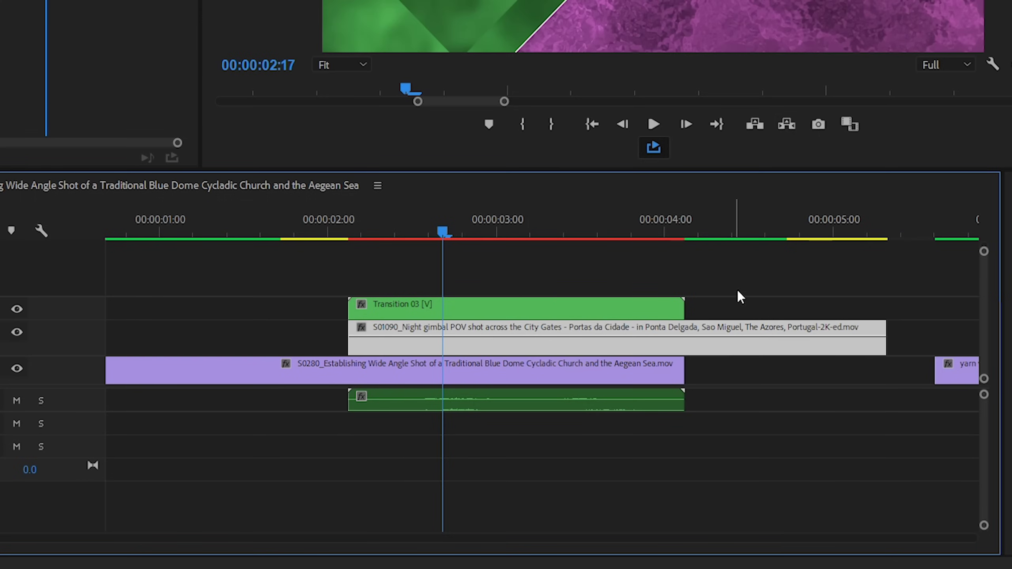
click(783, 261)
key(backslash)
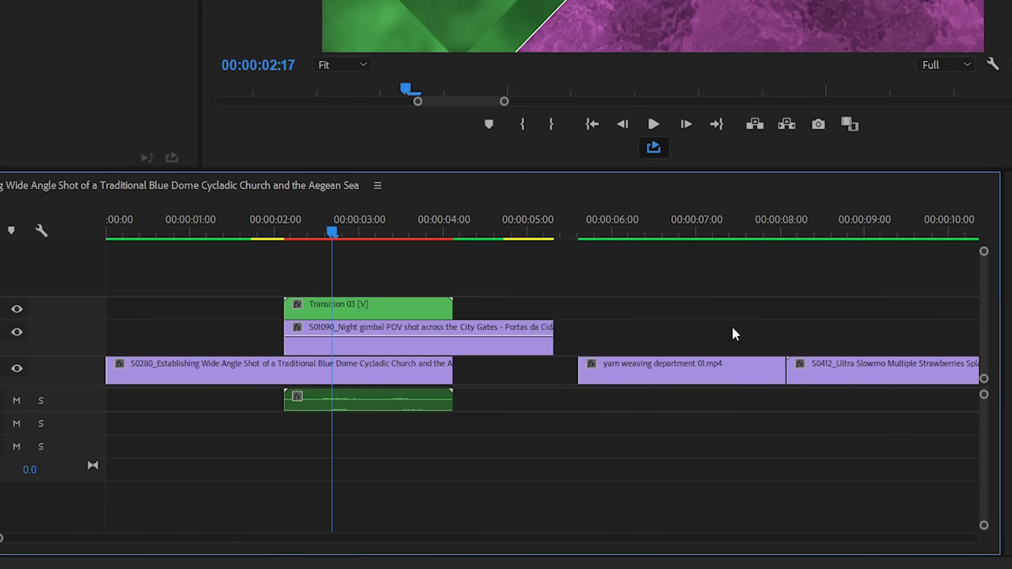
key(equal)
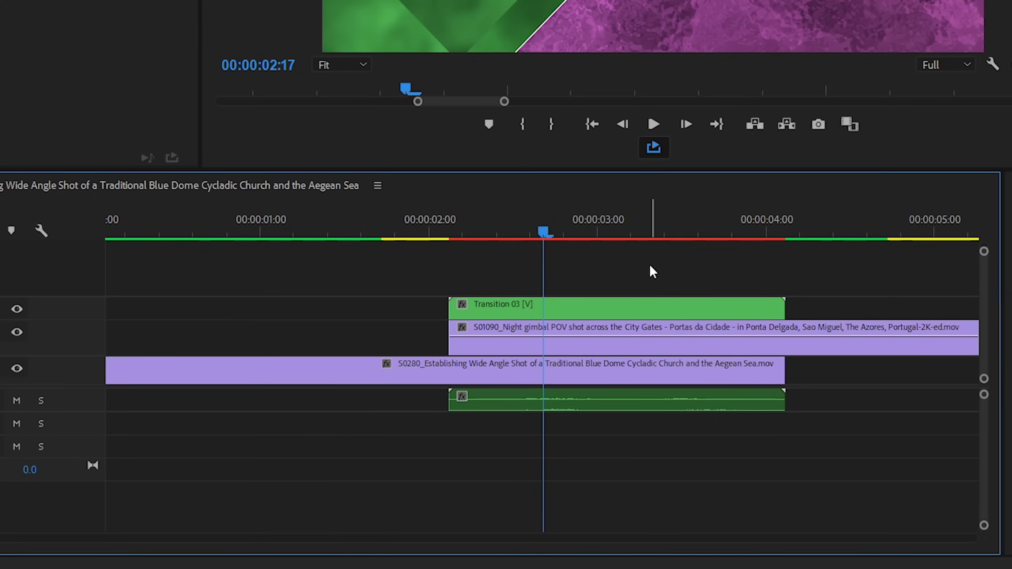
- Razor-cut S0280 and S01090 at the transition's start and end
key(c)
click(450, 369)
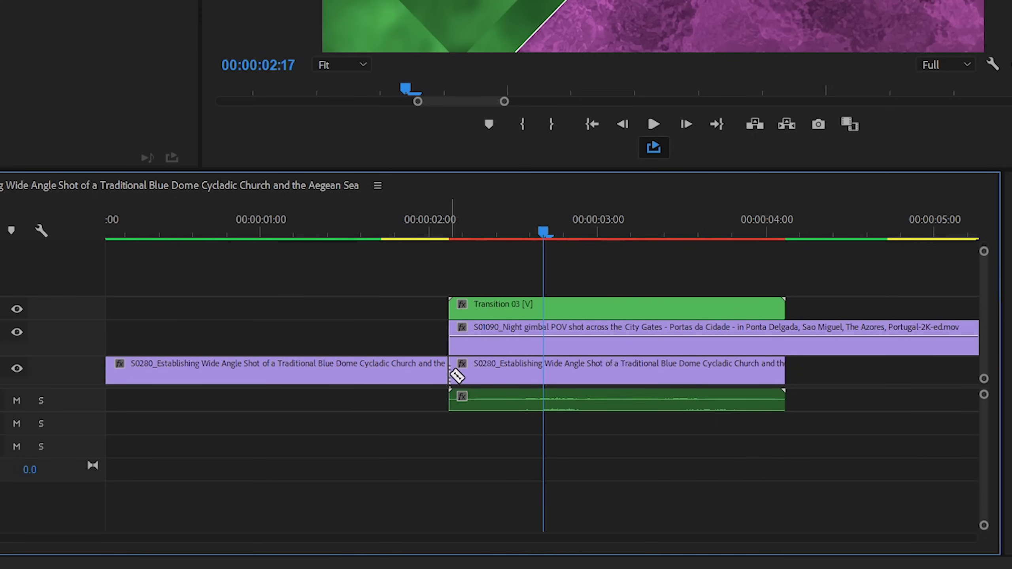
click(786, 335)
key(v)
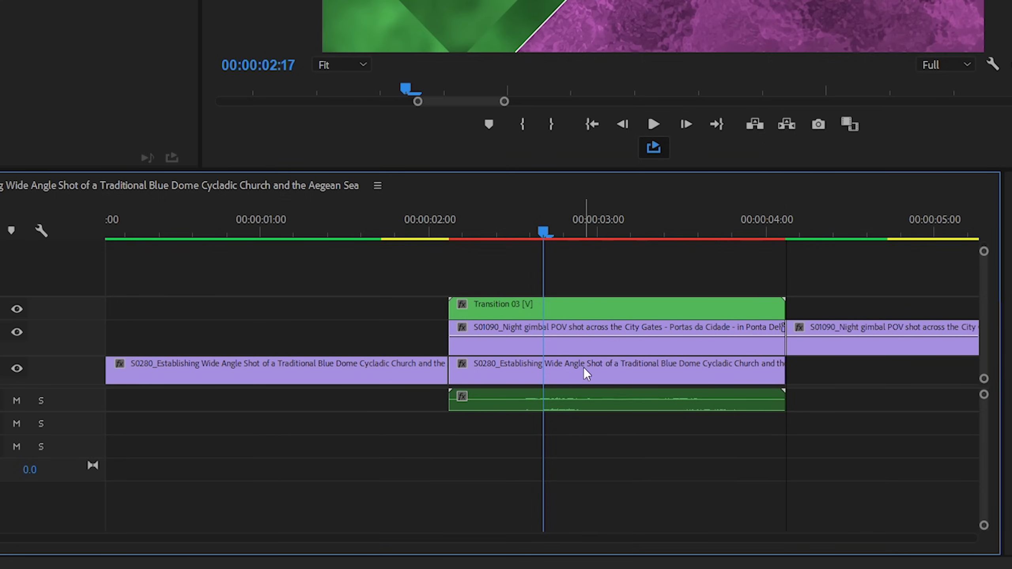
- Select the church clip segment under Transition 03 on V1 and copy it
click(607, 346)
click(609, 378)
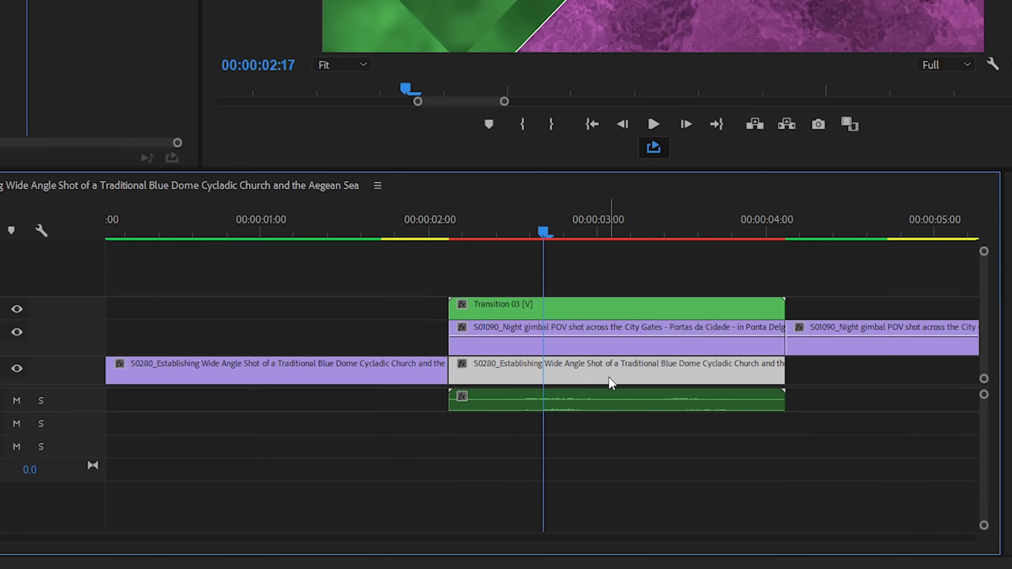
click(584, 434)
click(555, 377)
key(ctrl+c)
right_click(555, 377)
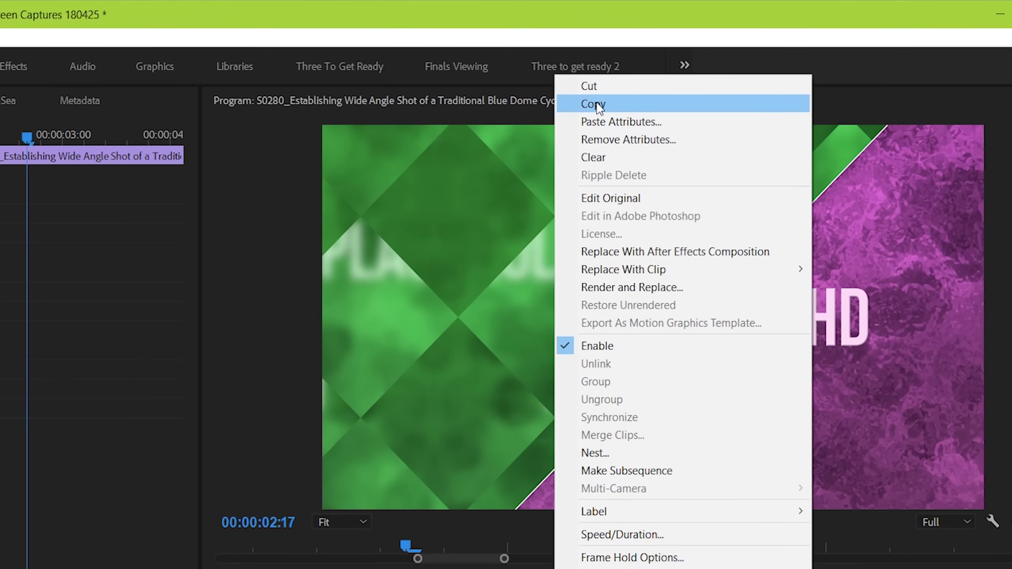
click(596, 6)
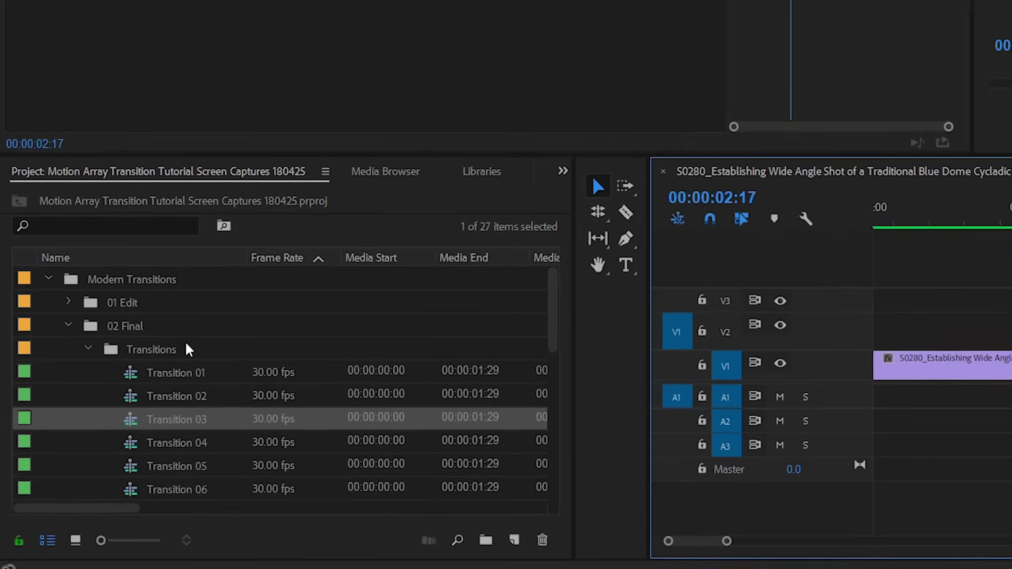
- Expand 01 Edit > Transitions Shots > Transition 03 to reveal the T03 Shot sequences
click(66, 301)
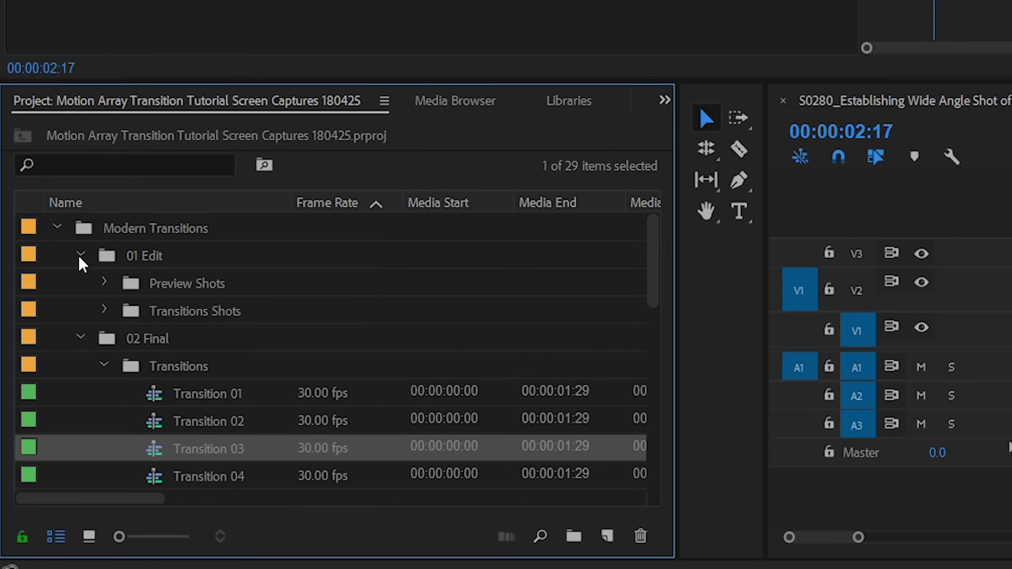
click(88, 350)
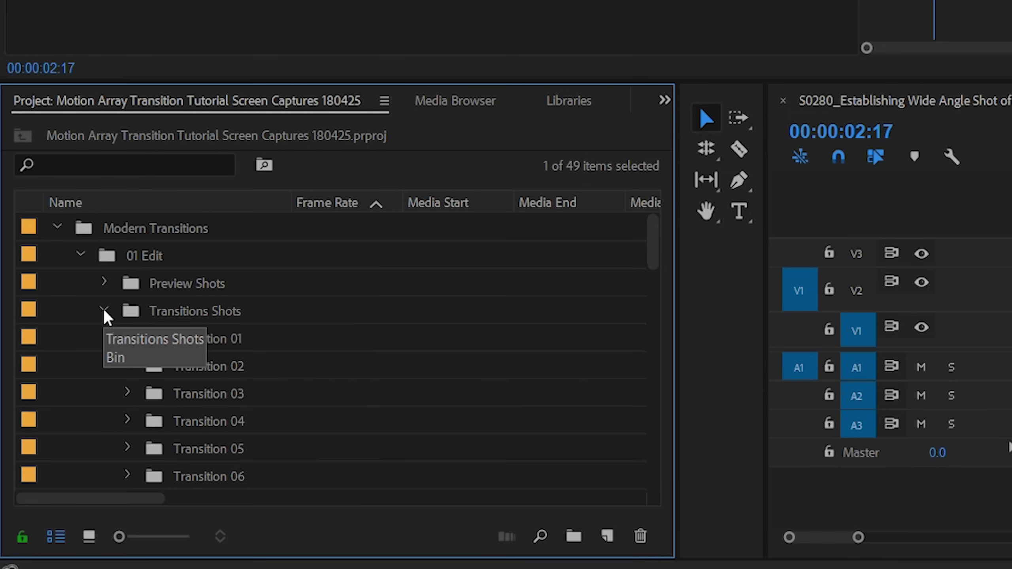
scroll(106, 315, down, 2)
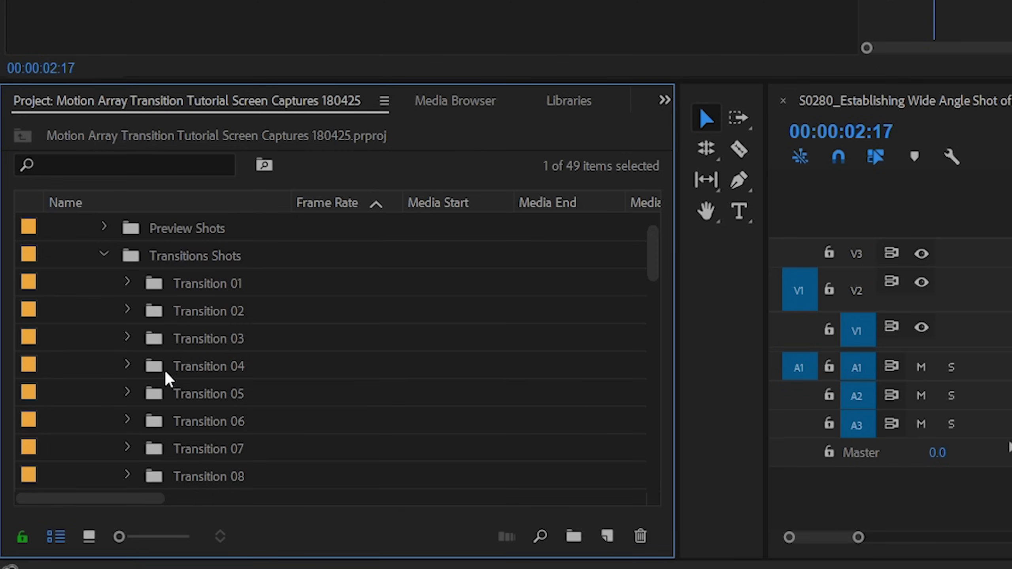
click(215, 346)
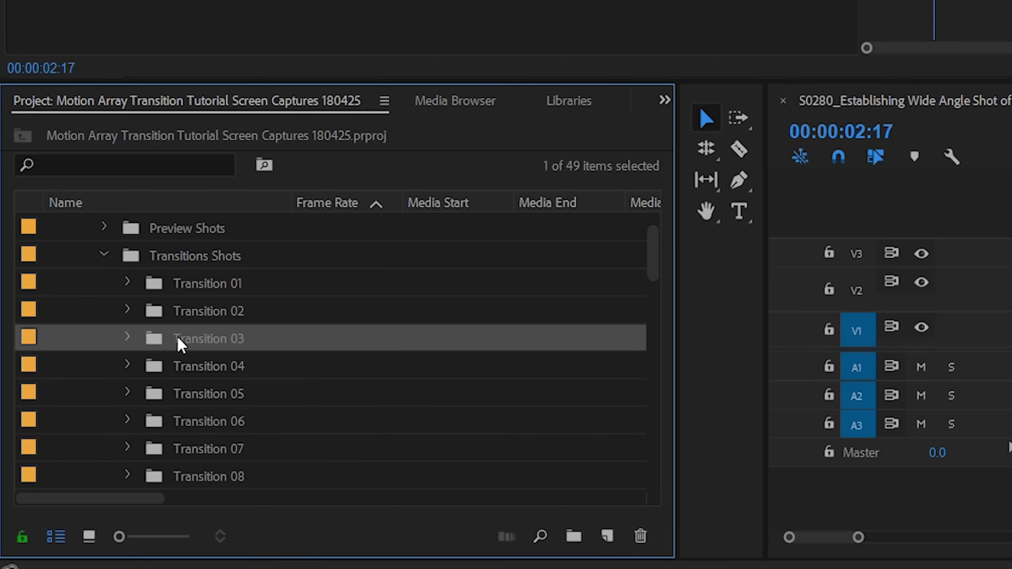
click(122, 338)
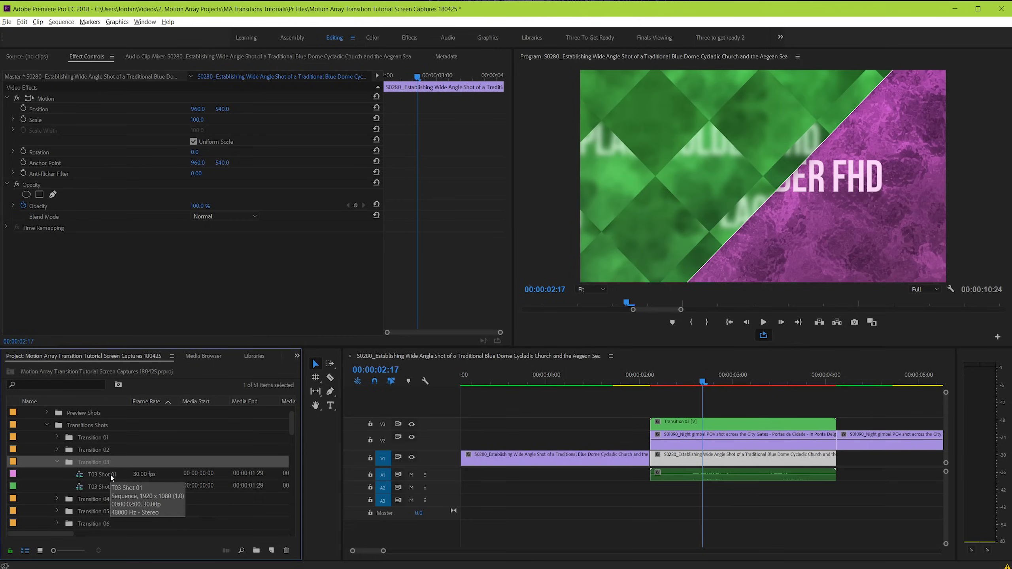
- Open T03 Shot 01 and delete its Placeholder FHD.jpg image
double_click(108, 474)
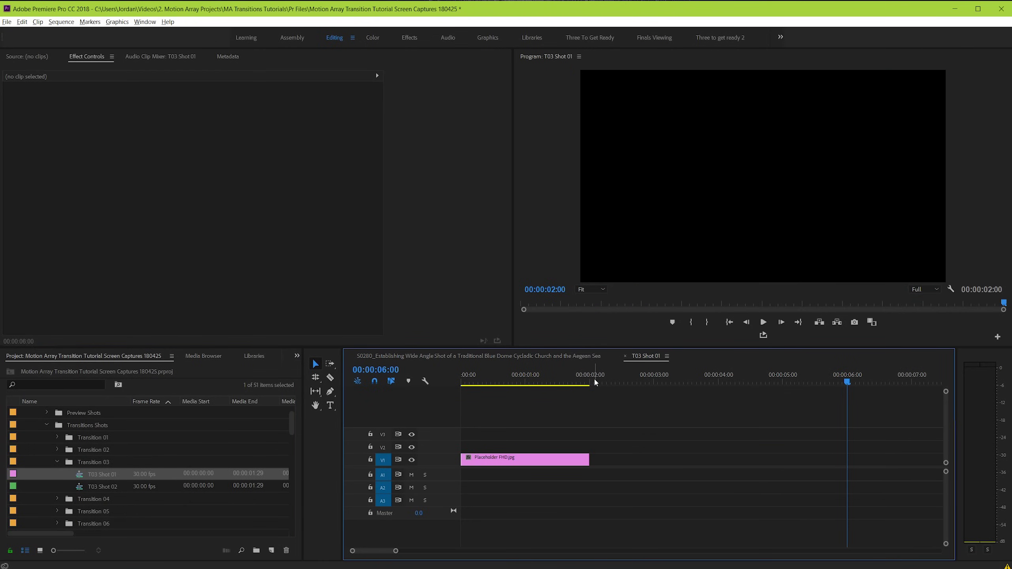
drag(594, 379, 456, 404)
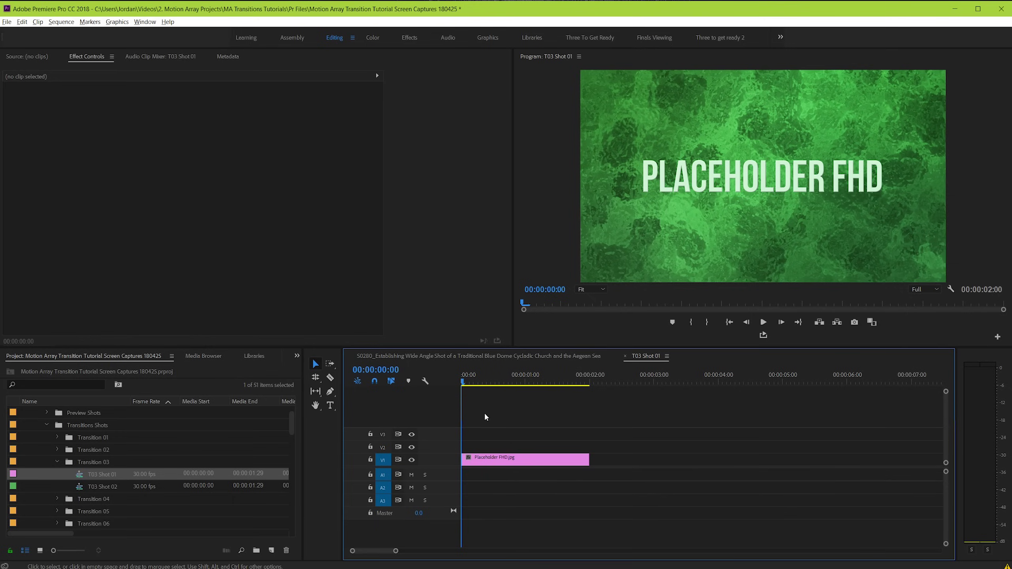
click(502, 461)
key(Delete)
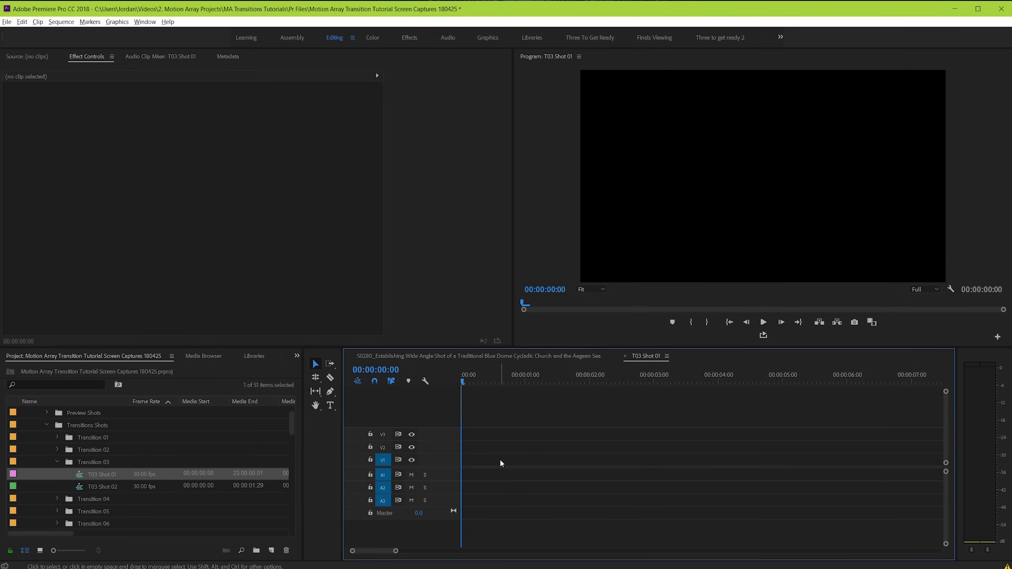
- Paste the church clip into T03 Shot 01 and align it to start at 00:00
click(26, 23)
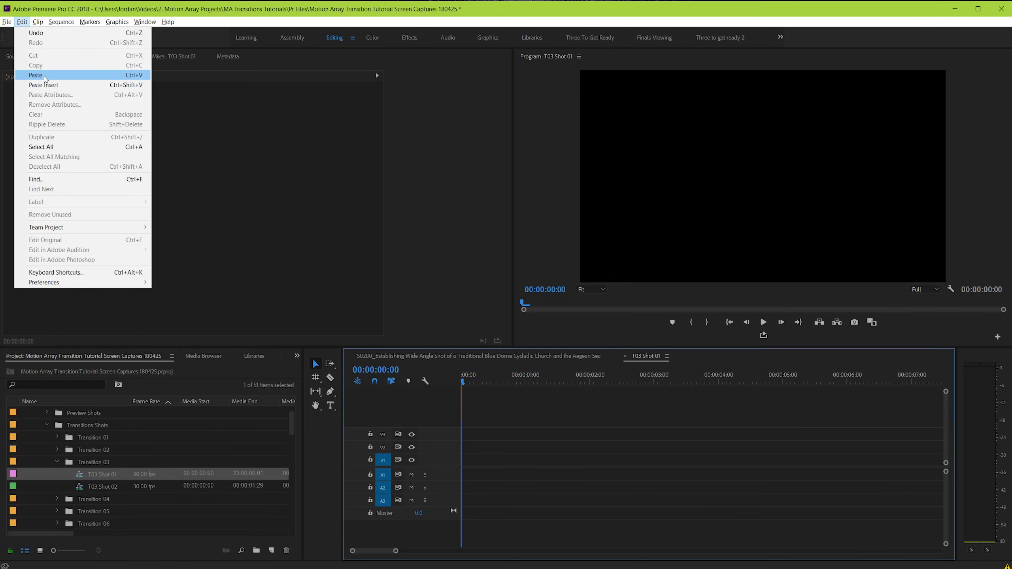
click(510, 415)
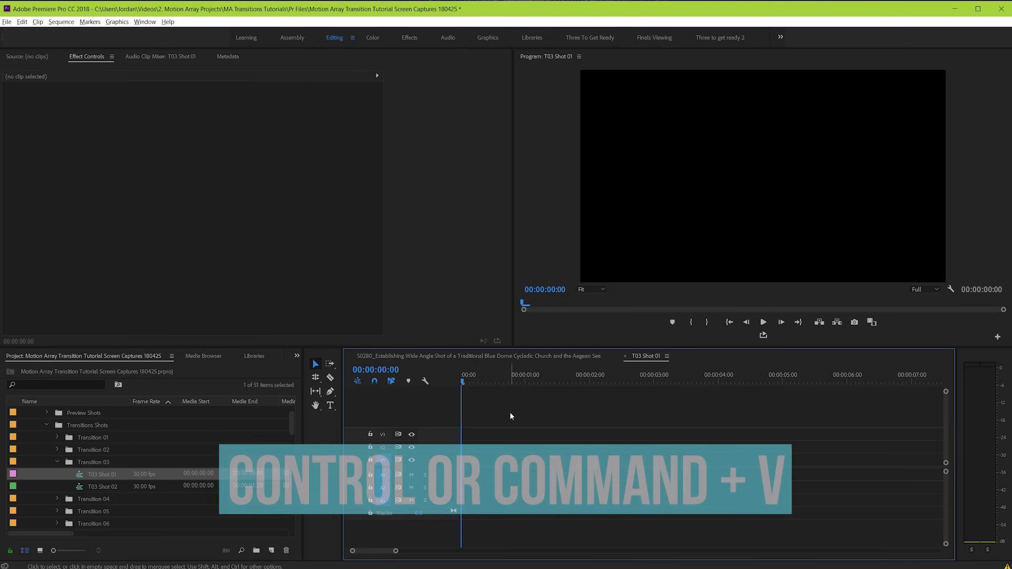
key(ctrl+v)
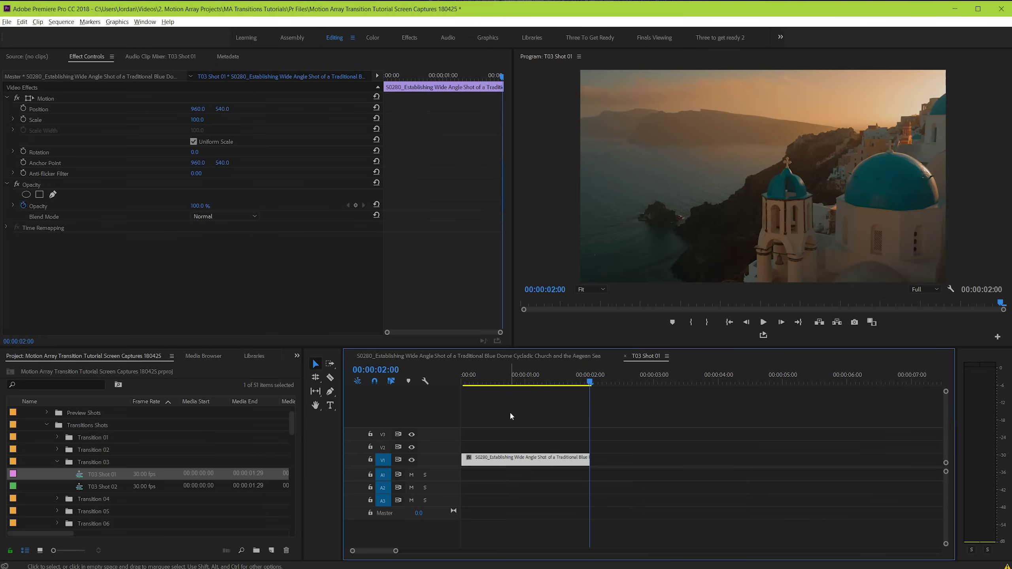
key(Home)
key(equal)
key(equal)
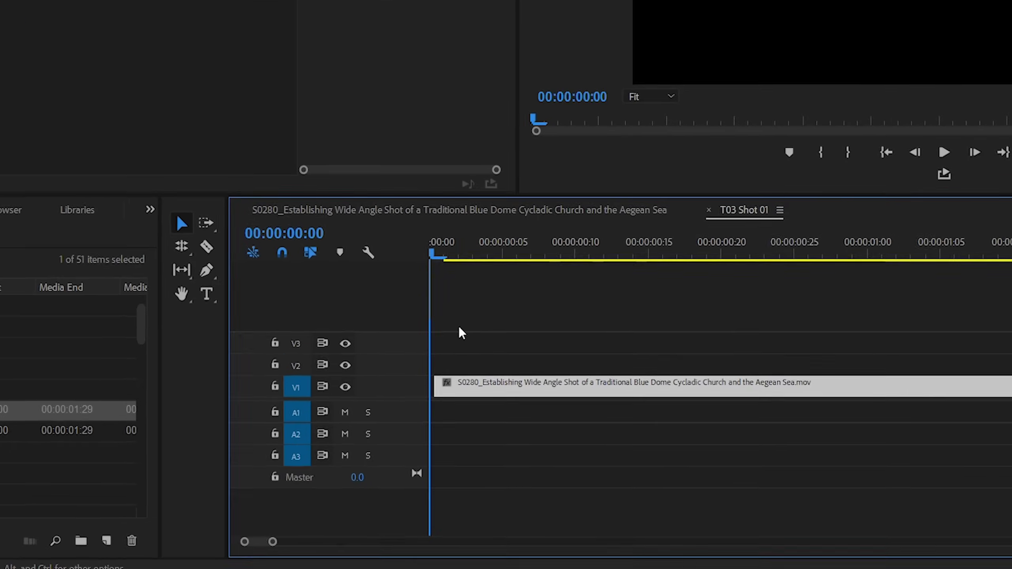
drag(492, 388, 453, 385)
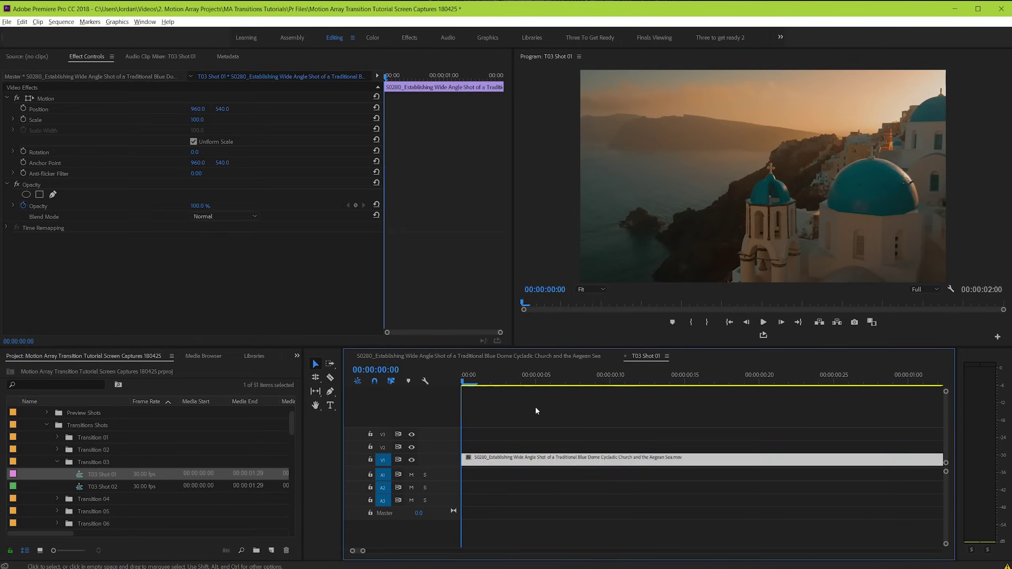
- Back in the S0280 sequence, play through the first cut to preview Transition 03
click(582, 247)
key(minus)
key(minus)
click(511, 356)
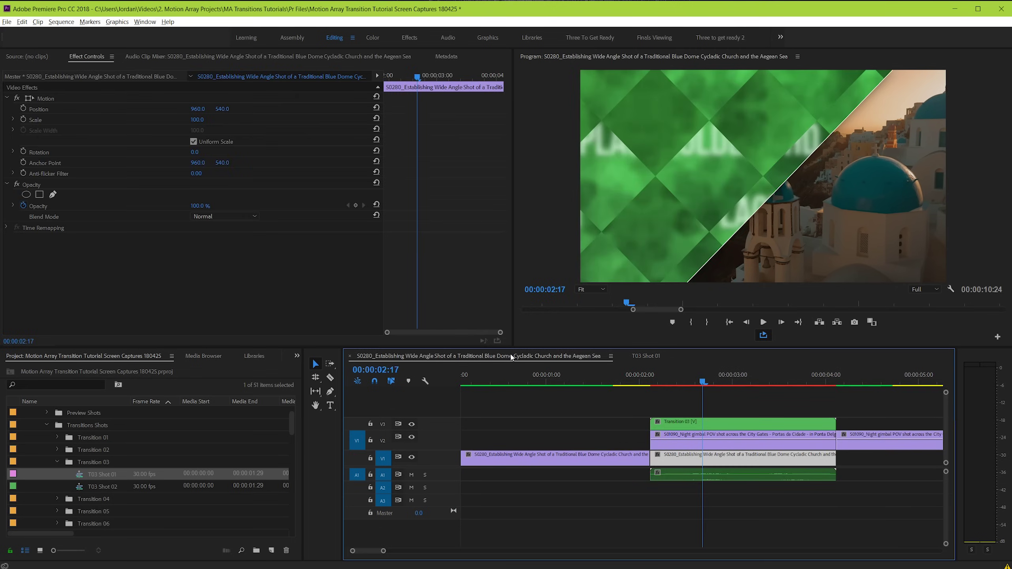
click(525, 385)
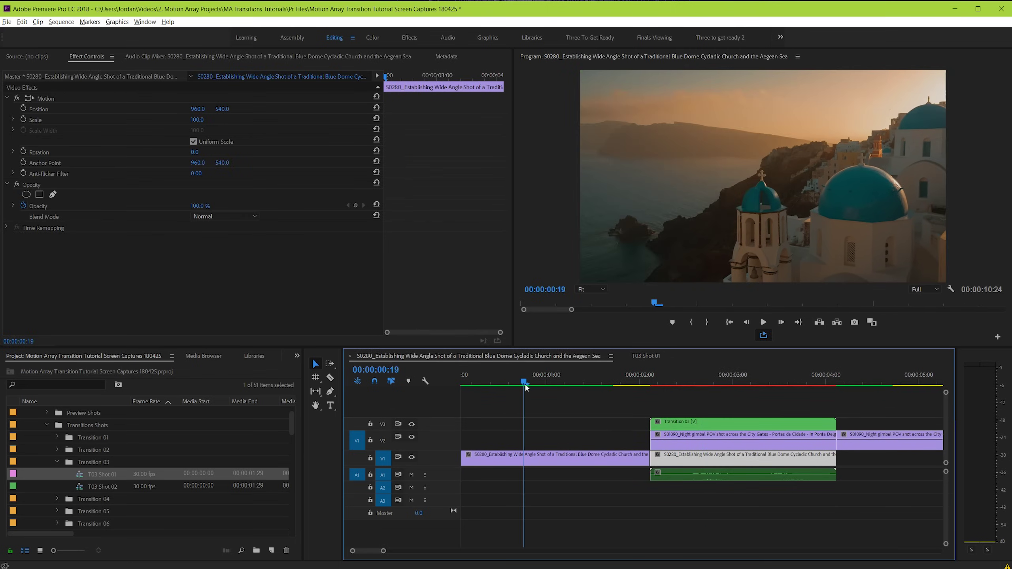
key(space)
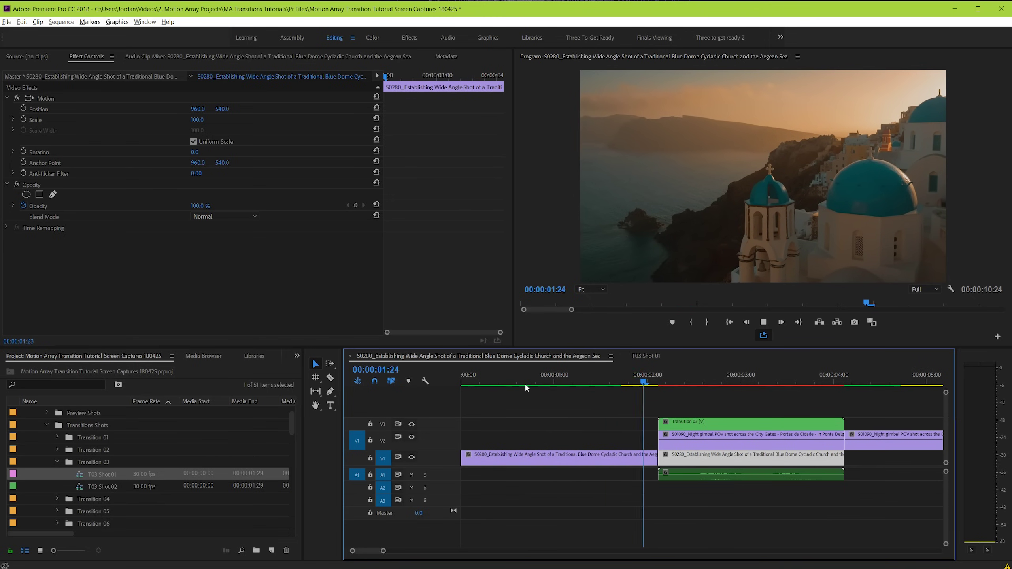
key(backslash)
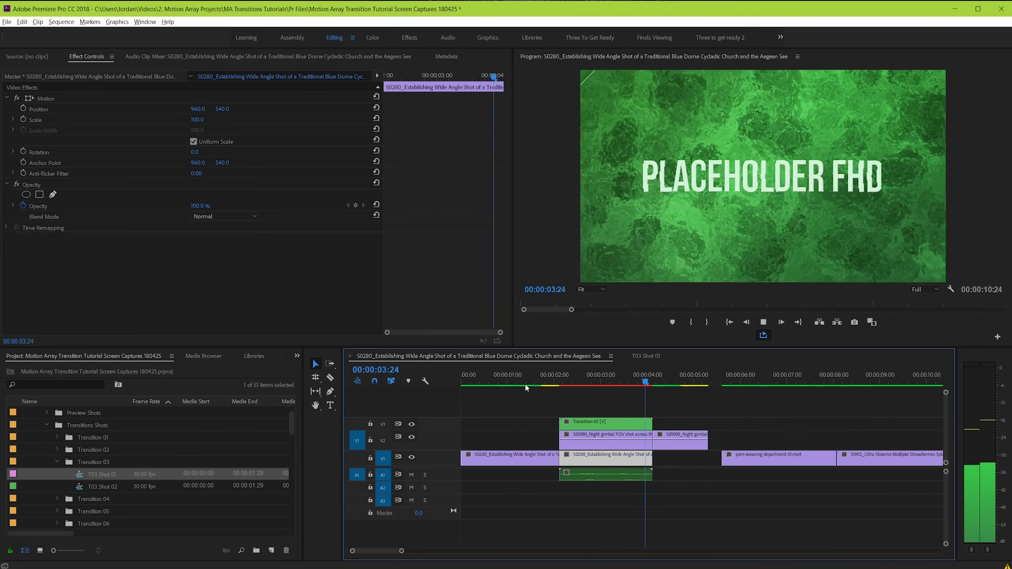
click(537, 382)
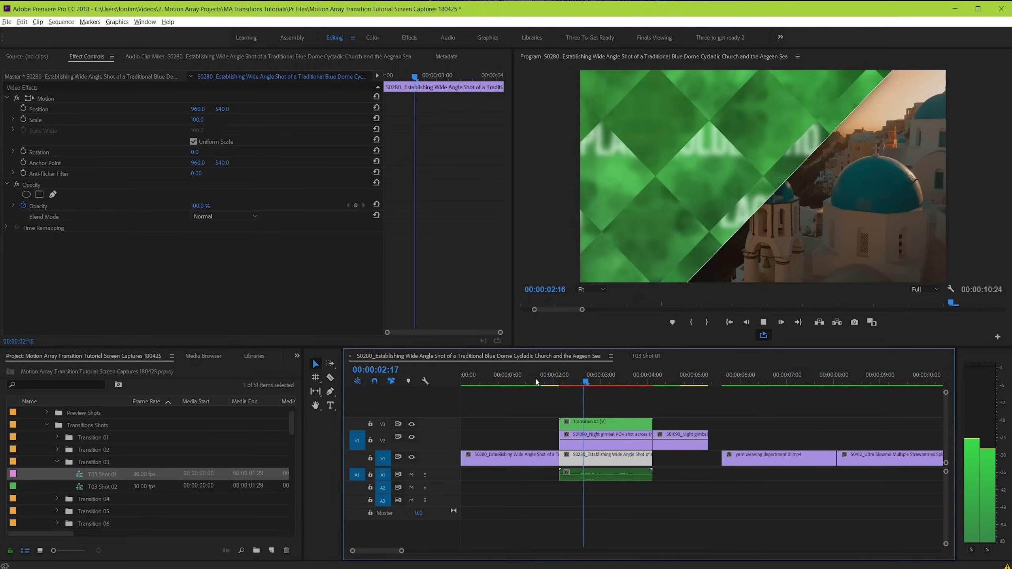
click(597, 447)
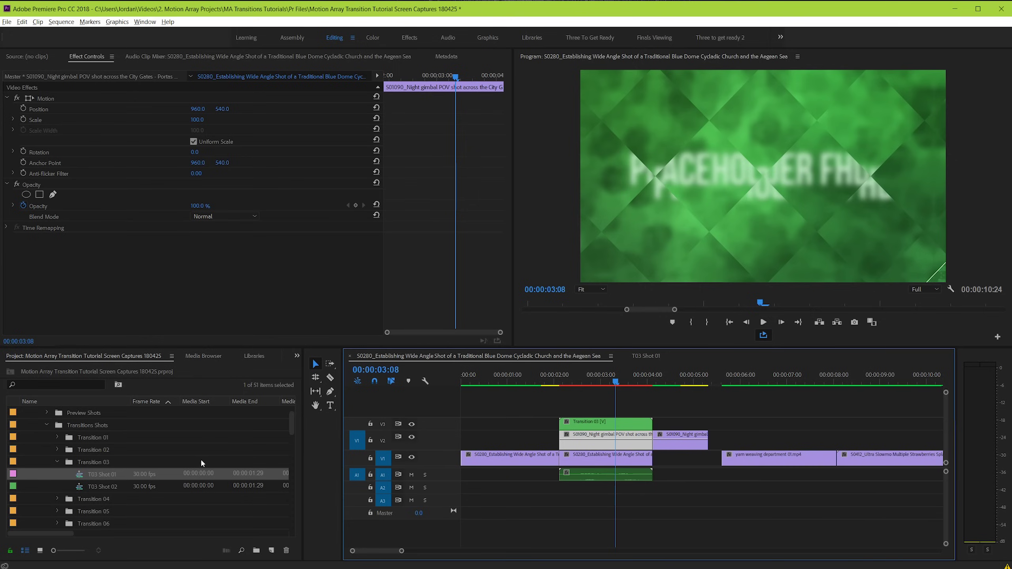
- In T03 Shot 02, replace Placeholder FHD.jpg on V1 with the pasted S01090 City Gates night clip
double_click(102, 487)
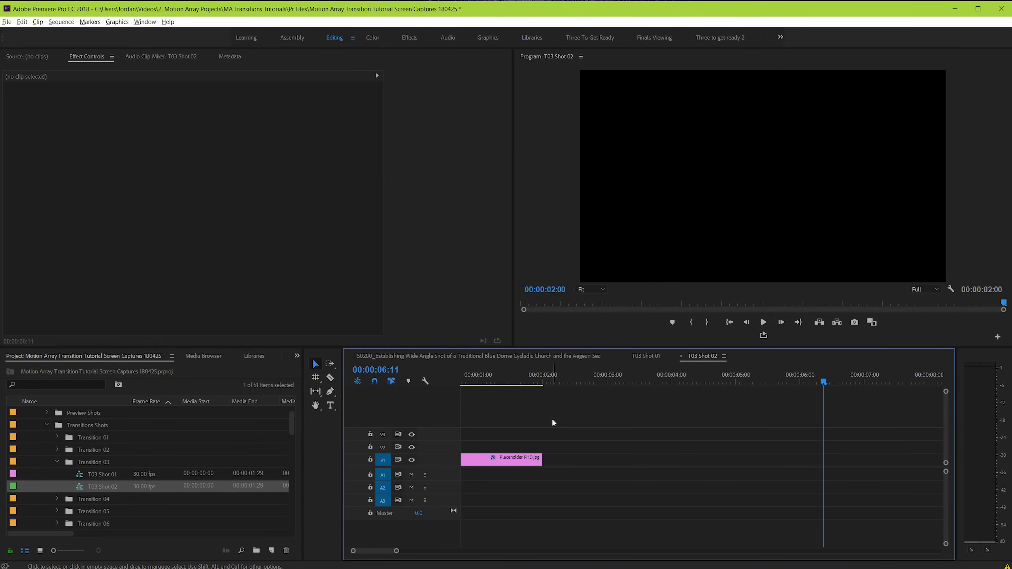
key(Home)
key(backslash)
key(minus)
click(533, 463)
key(Delete)
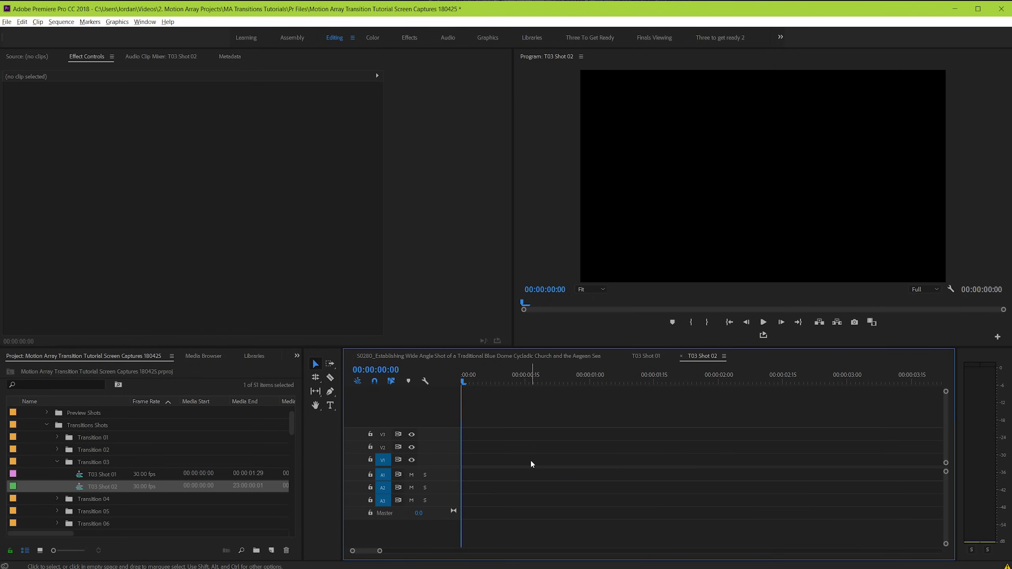
key(ctrl+v)
key(backslash)
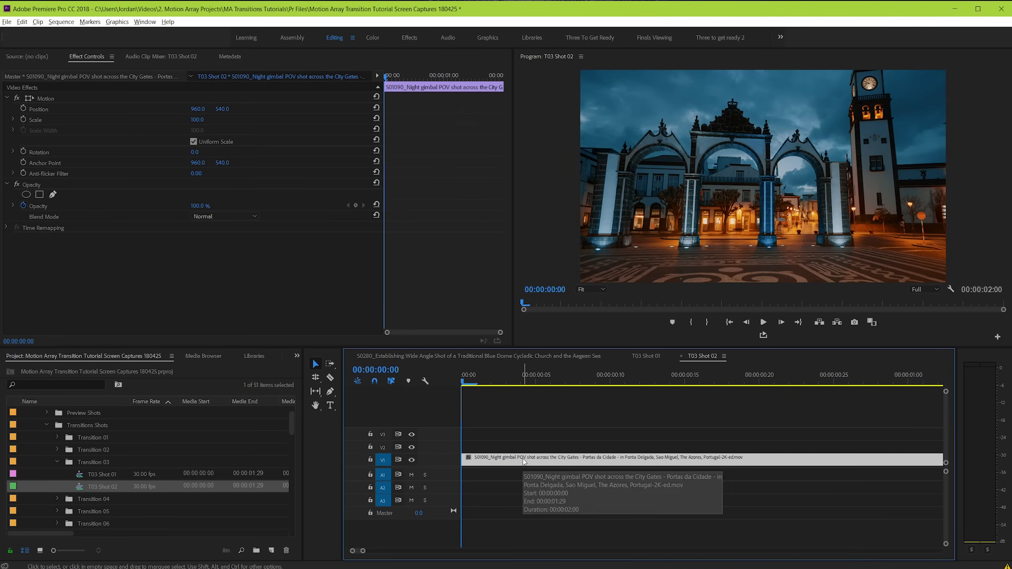
key(minus)
click(580, 415)
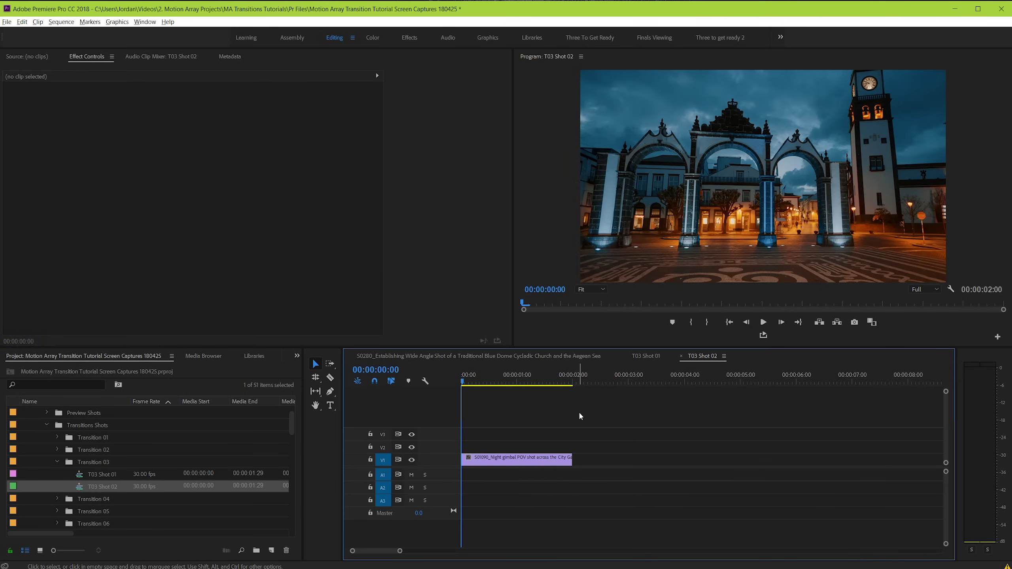
click(501, 359)
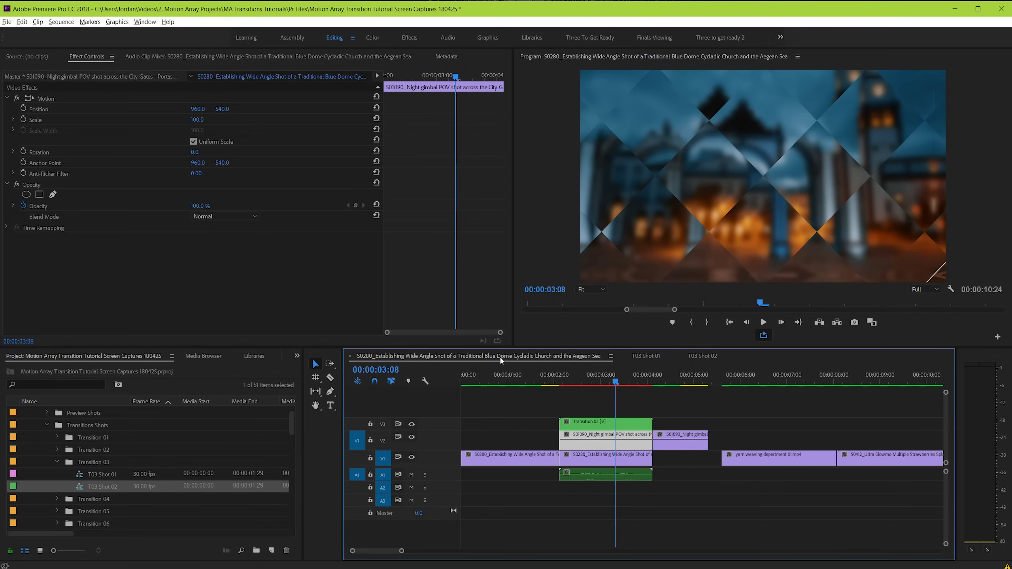
key(Return)
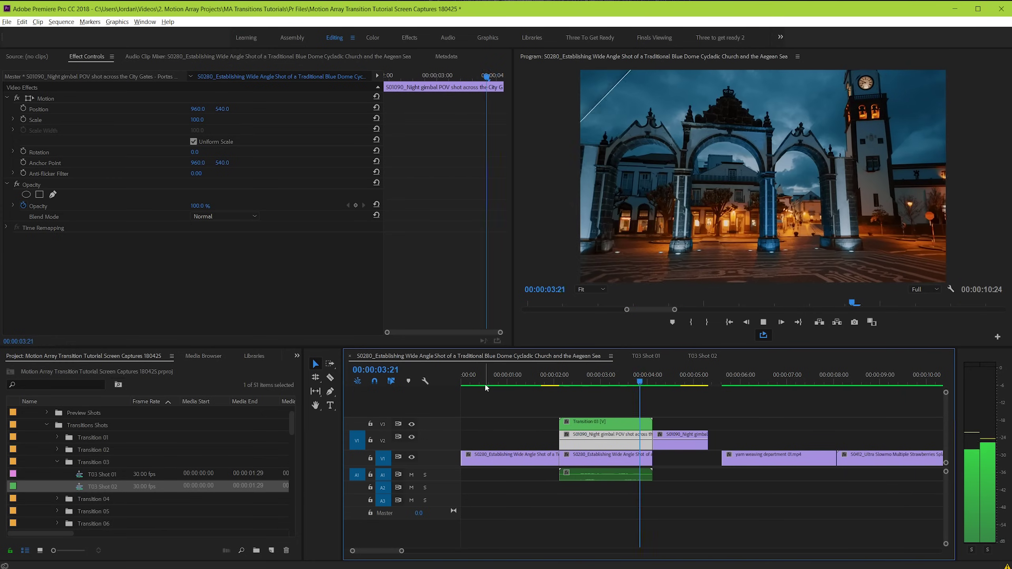
key(Home)
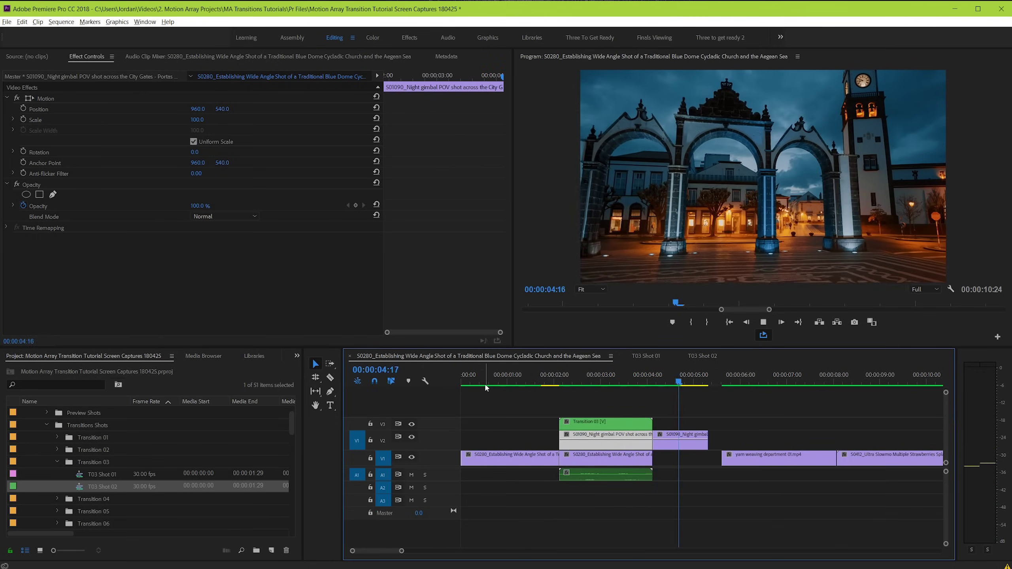
key(Home)
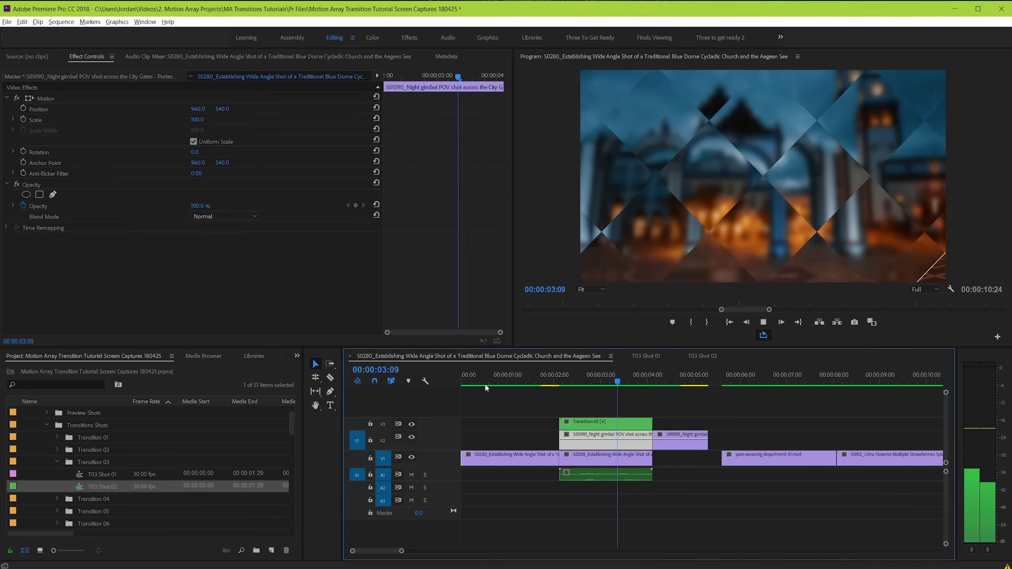
key(space)
mouse_move(708, 442)
mouse_down()
mouse_move(721, 443)
mouse_move(704, 459)
mouse_up()
click(582, 370)
click(519, 377)
key(space)
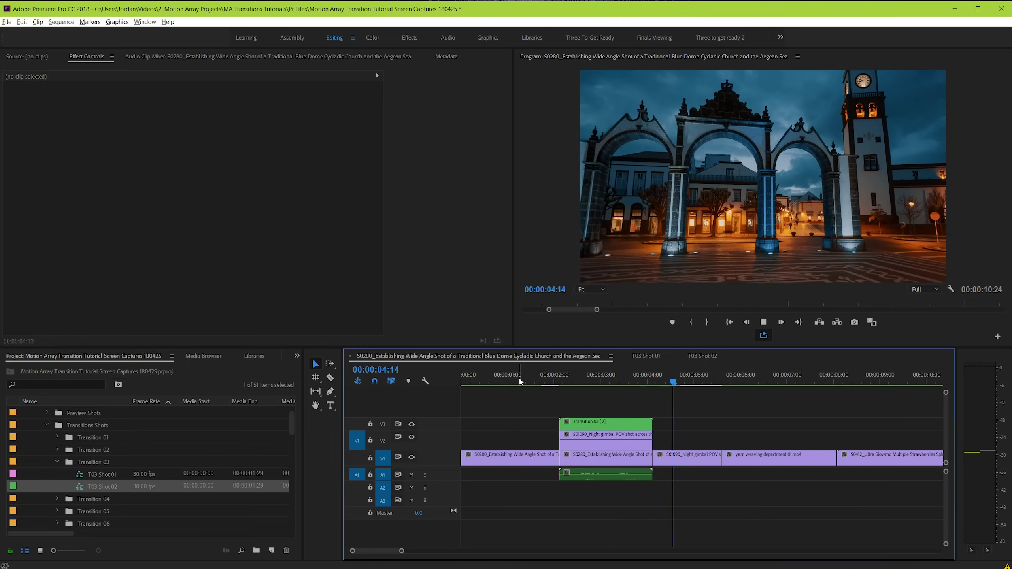
key(space)
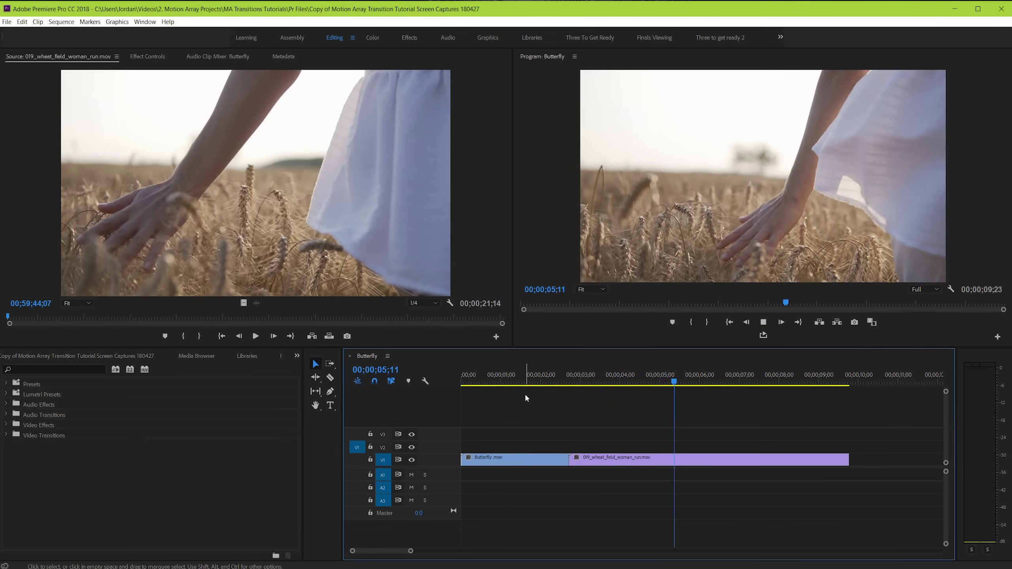
- Park the playhead near 01;04 in the Butterfly sequence
click(507, 376)
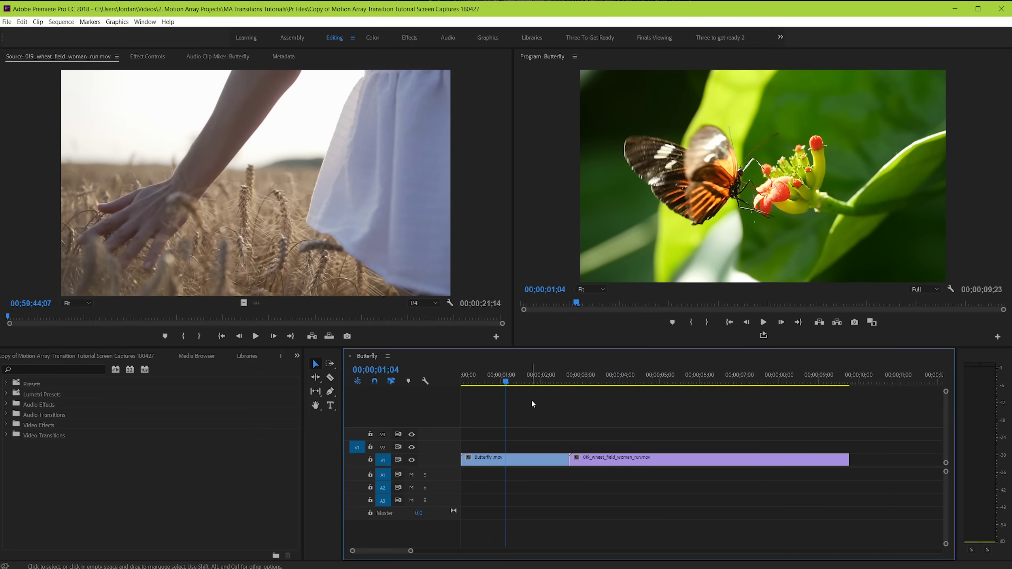
- In File Explorer, locate the Infini3y PSET file under Infini3y > Premiere, then return to Premiere Pro
key(alt+Tab)
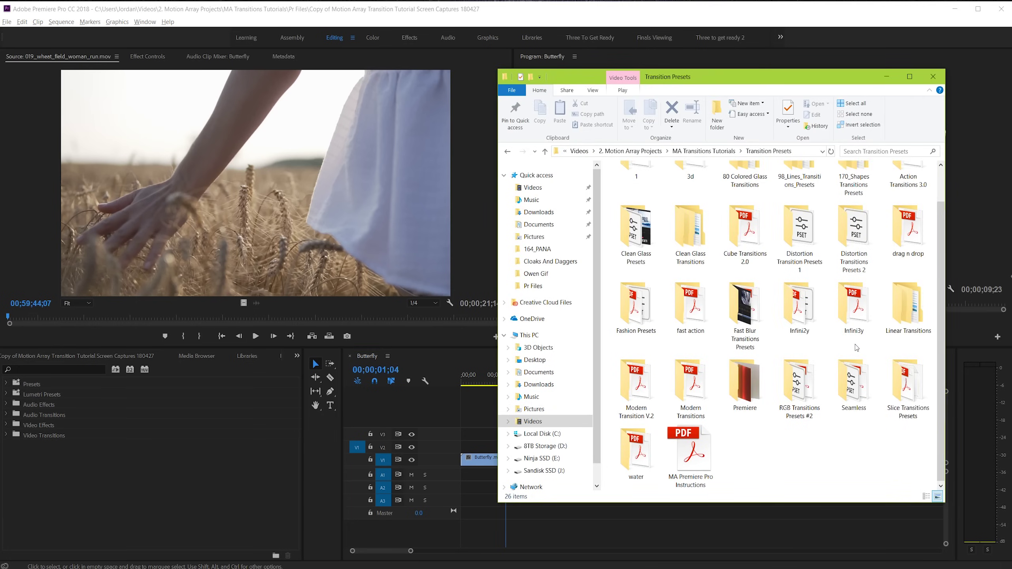
double_click(858, 315)
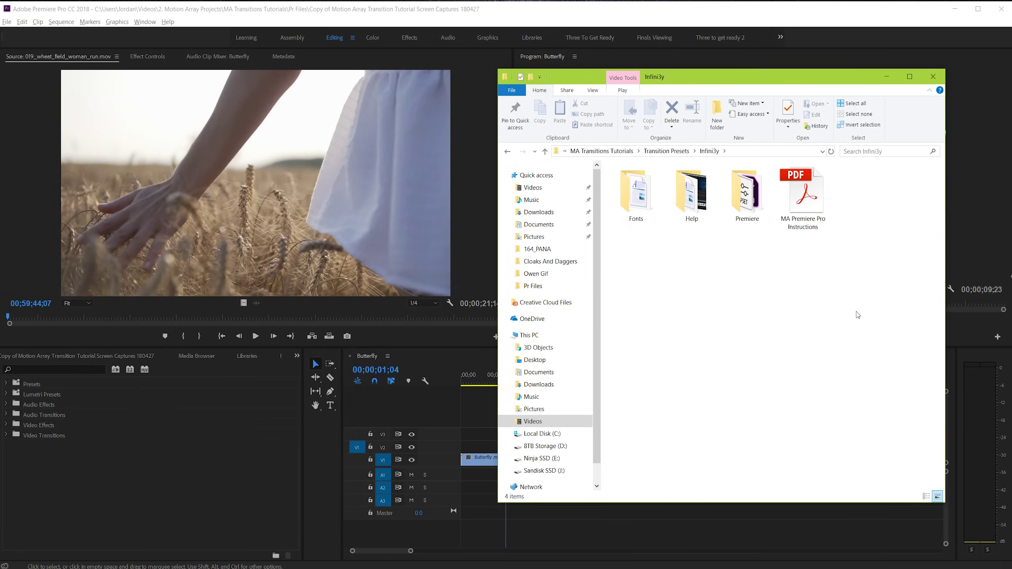
double_click(746, 198)
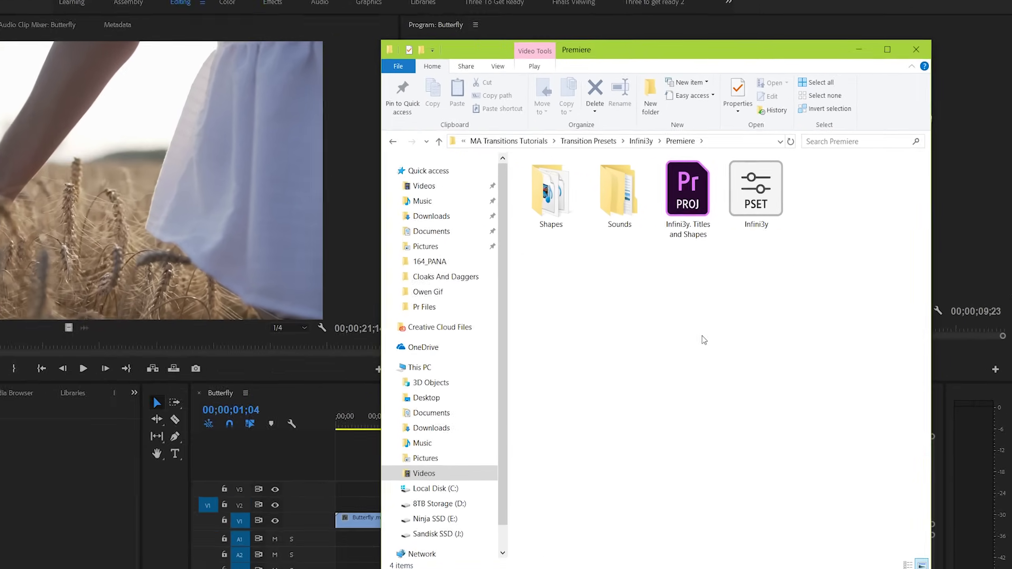
click(805, 216)
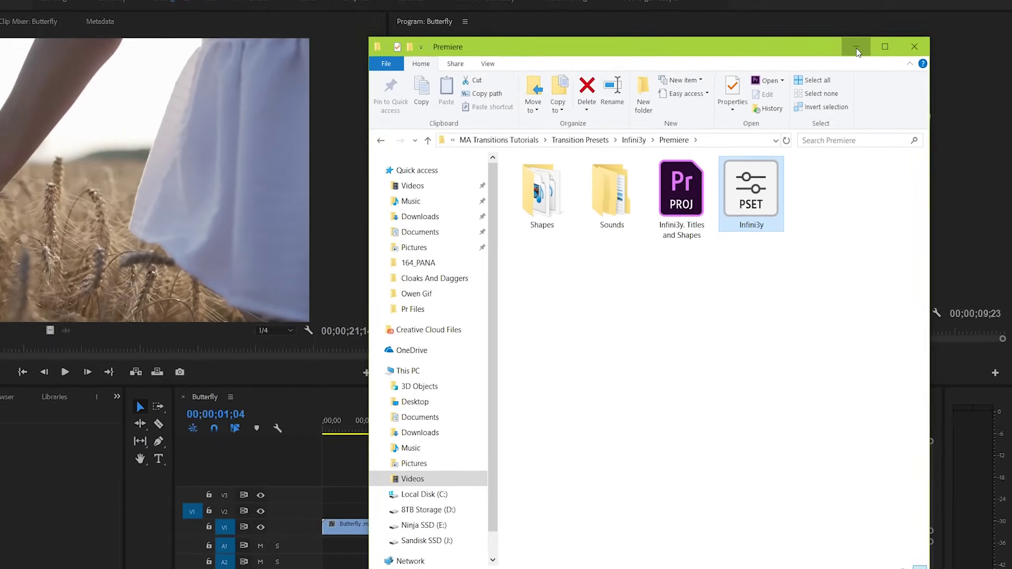
click(796, 274)
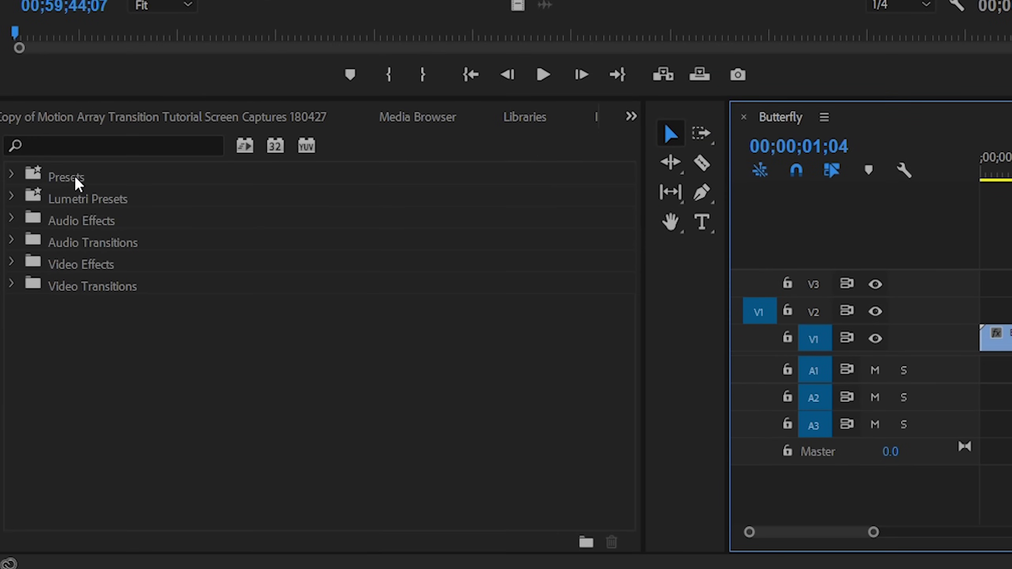
- Import the Infini3y preset file from Transition Presets > Infini3y > Premiere into Presets
click(74, 176)
click(8, 173)
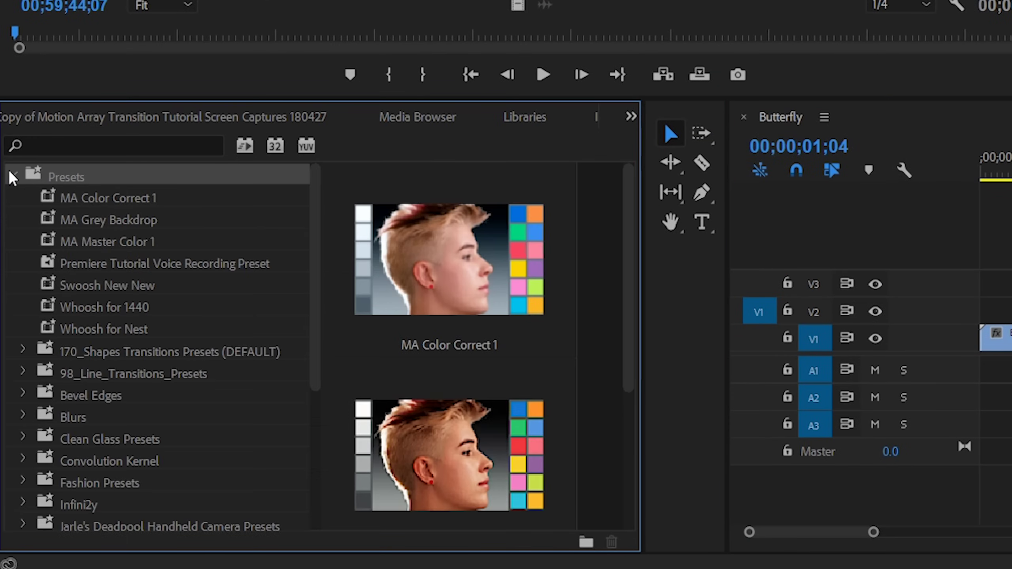
right_click(92, 176)
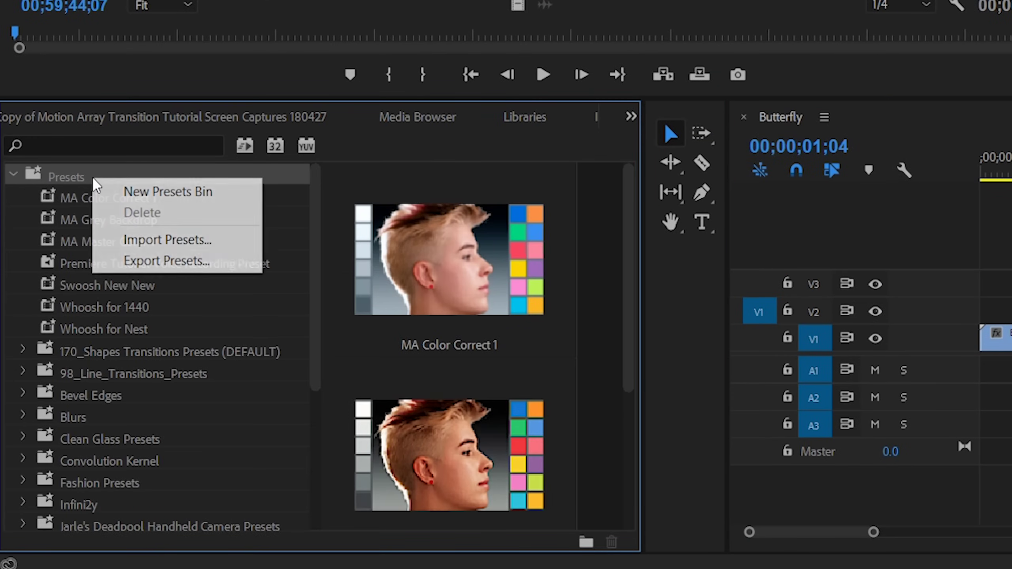
click(232, 242)
click(50, 52)
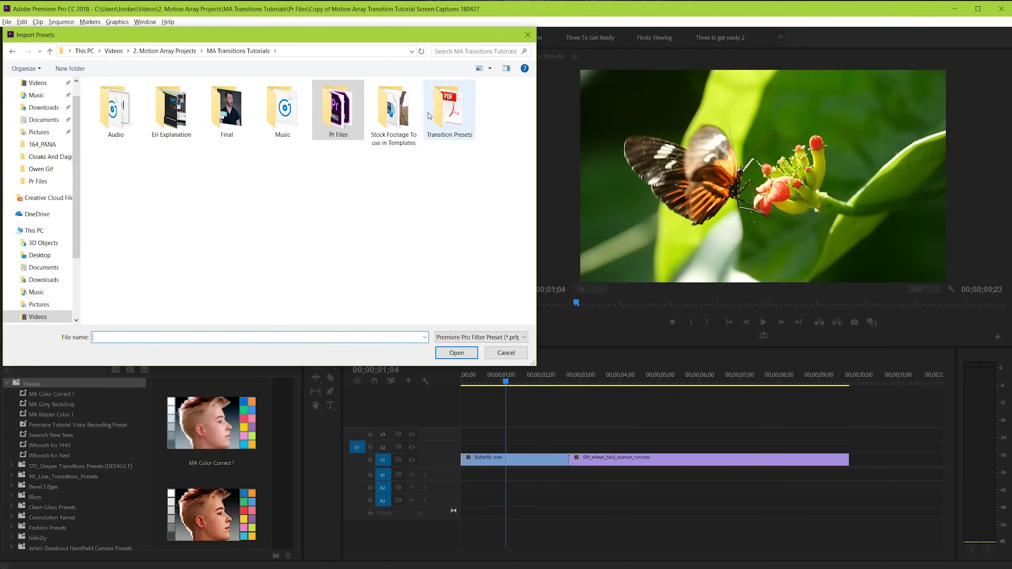
double_click(450, 111)
double_click(115, 272)
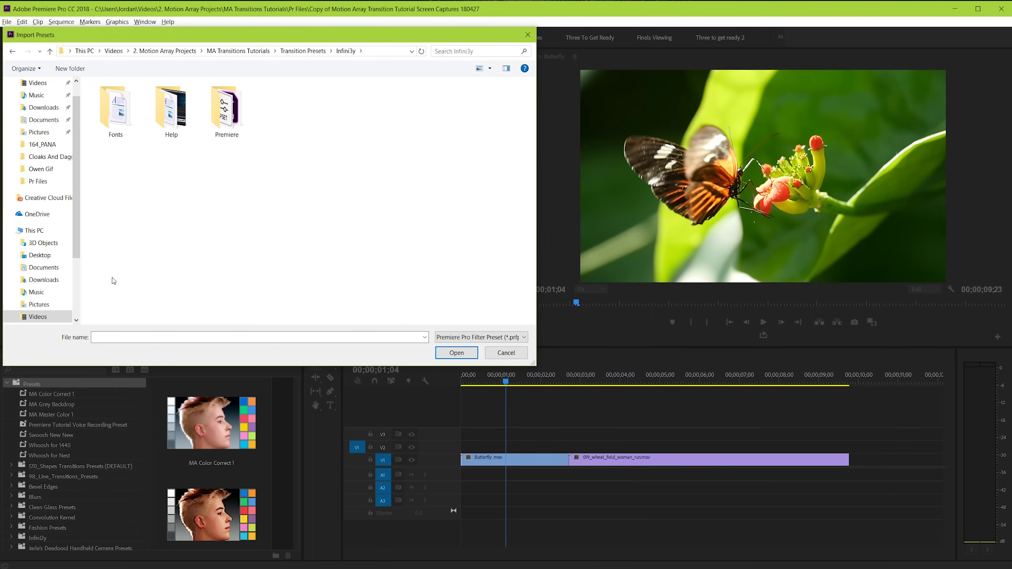
double_click(226, 115)
click(227, 120)
click(464, 356)
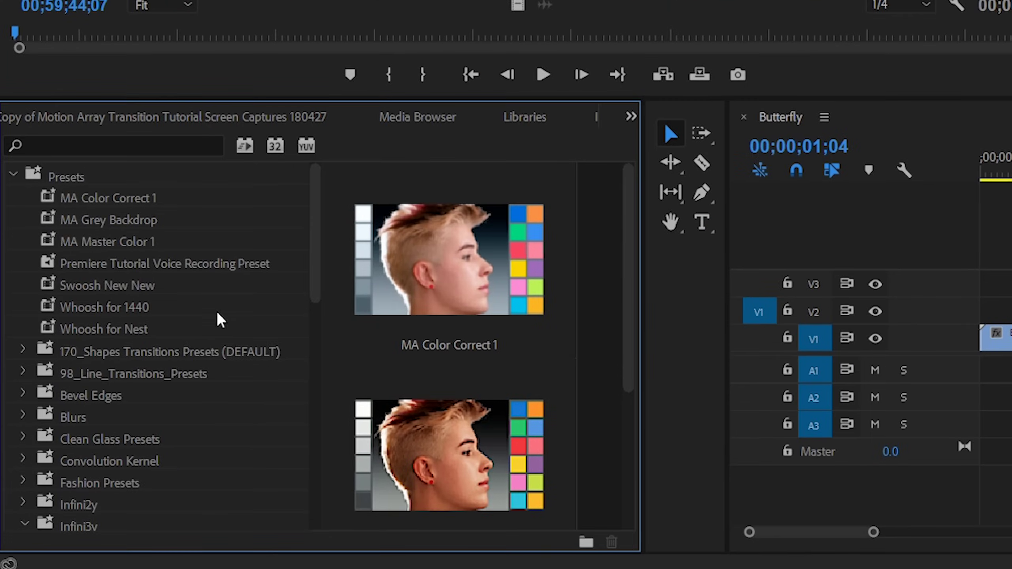
- Expand Infini3y > Fade > Noise and select INF3 Fade Out | Noise Diagonal 01
scroll(140, 423, down, 2)
click(68, 397)
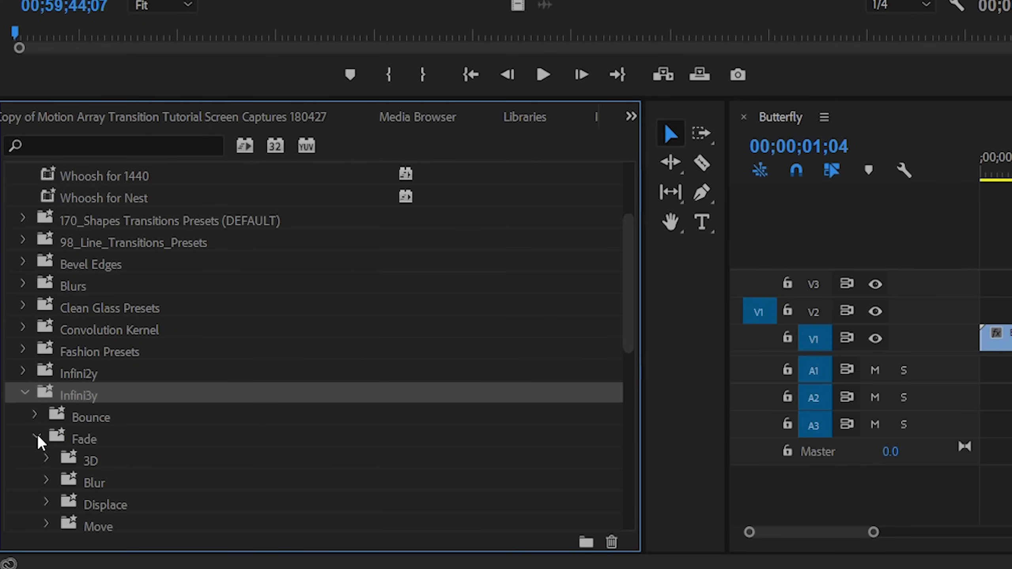
click(36, 436)
click(23, 394)
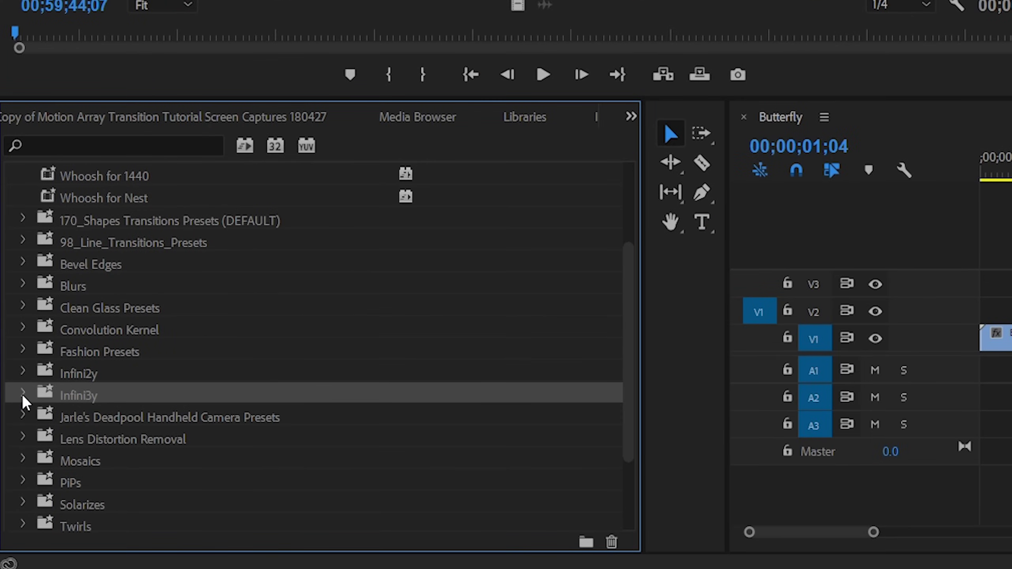
click(23, 393)
scroll(208, 374, down, 2)
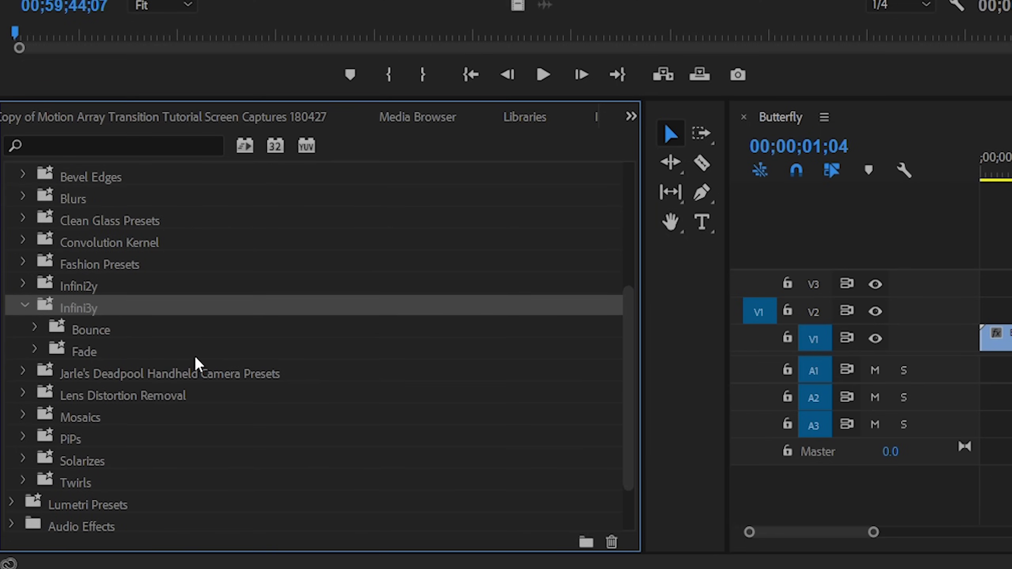
click(33, 351)
scroll(155, 375, down, 4)
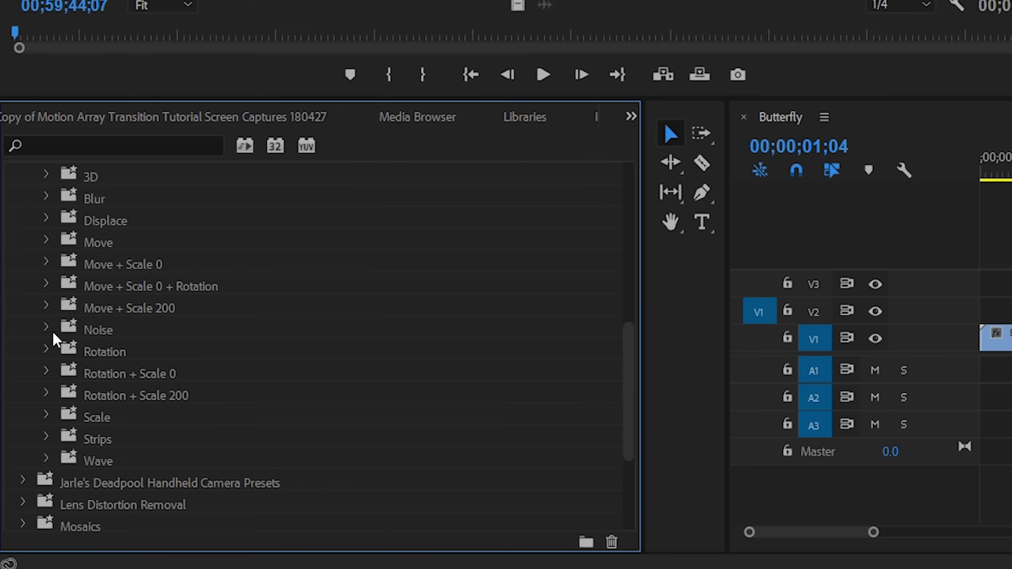
click(46, 329)
scroll(41, 324, down, 2)
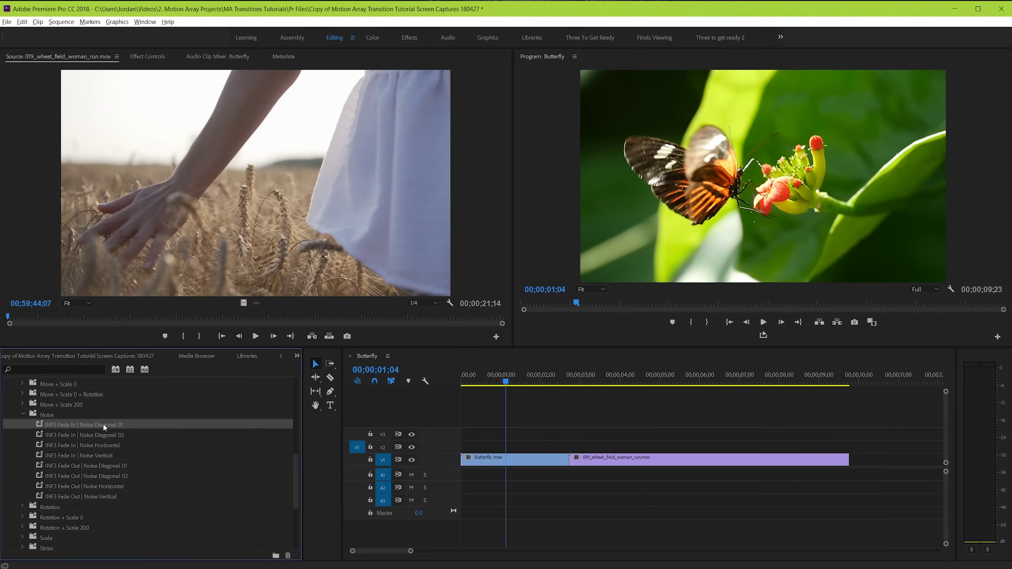
click(115, 467)
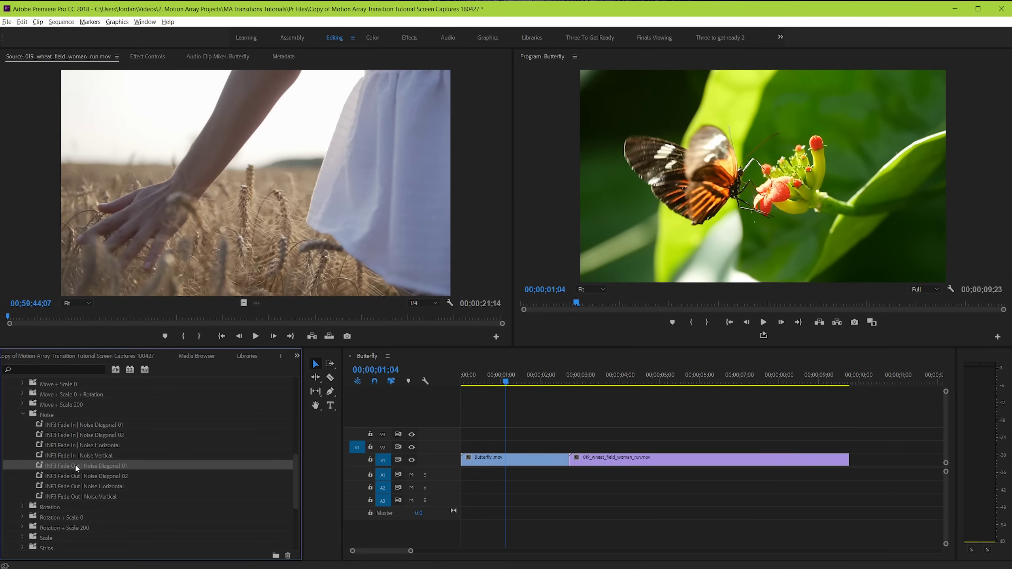
- Apply INF3 Fade Out | Noise Diagonal 01 to Butterfly.mov and preview it
drag(75, 466, 557, 462)
key(space)
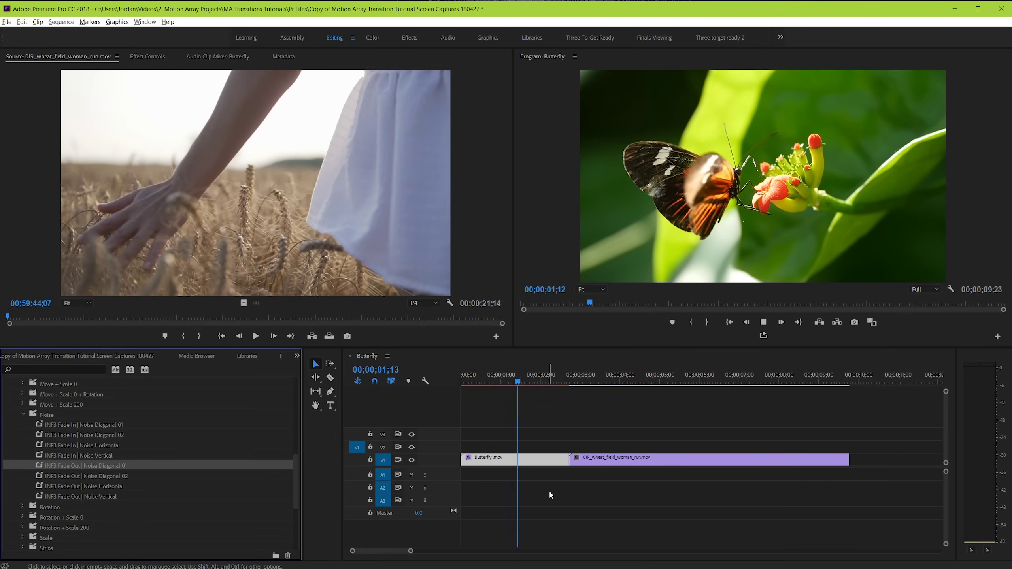
key(space)
- Add INF3 Fade In | Noise Diagonal 01 to the wheat clip, replay the transition, then undo the noise presets
drag(73, 424, 581, 463)
key(space)
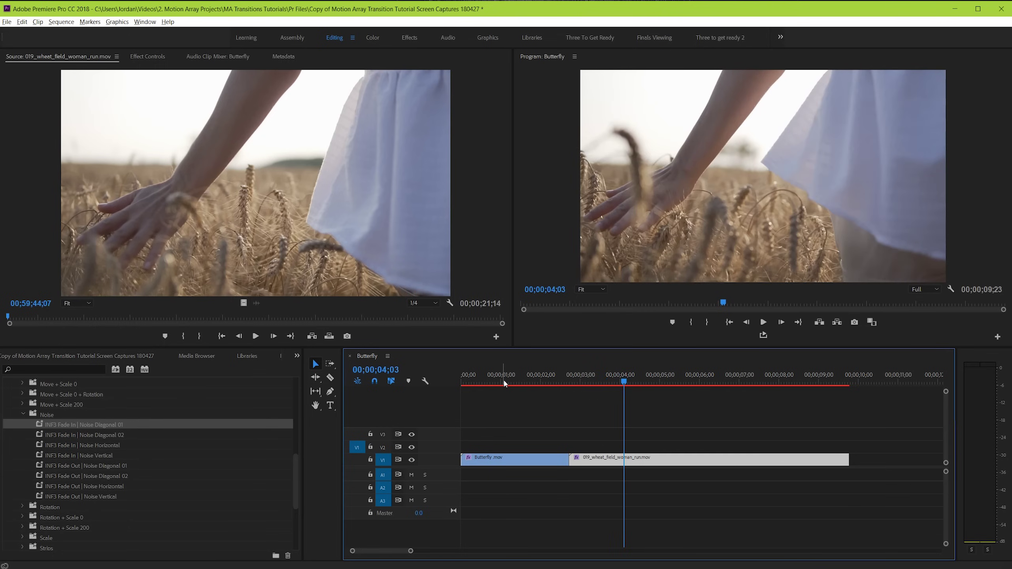
click(503, 382)
key(space)
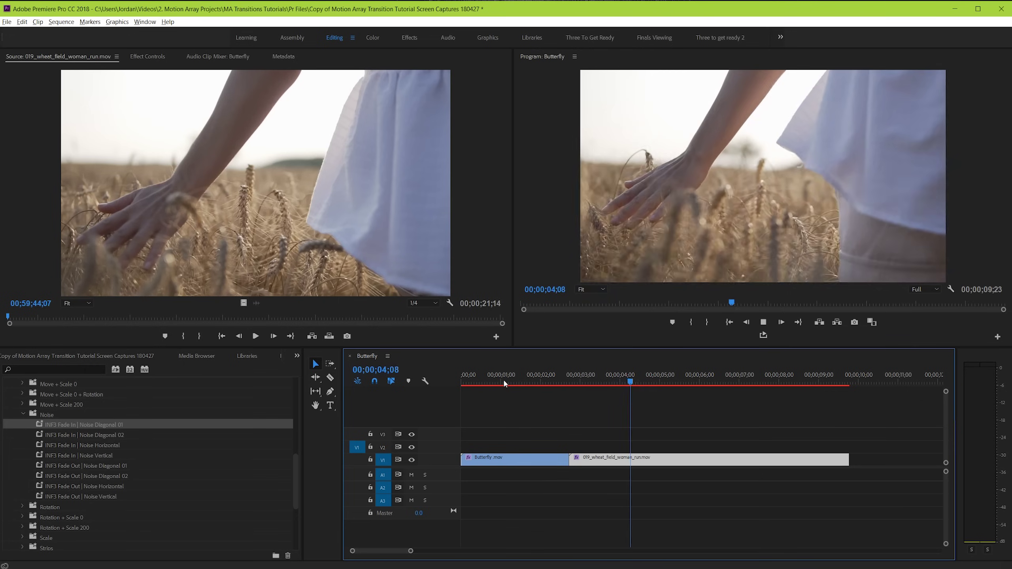
key(space)
click(504, 382)
key(space)
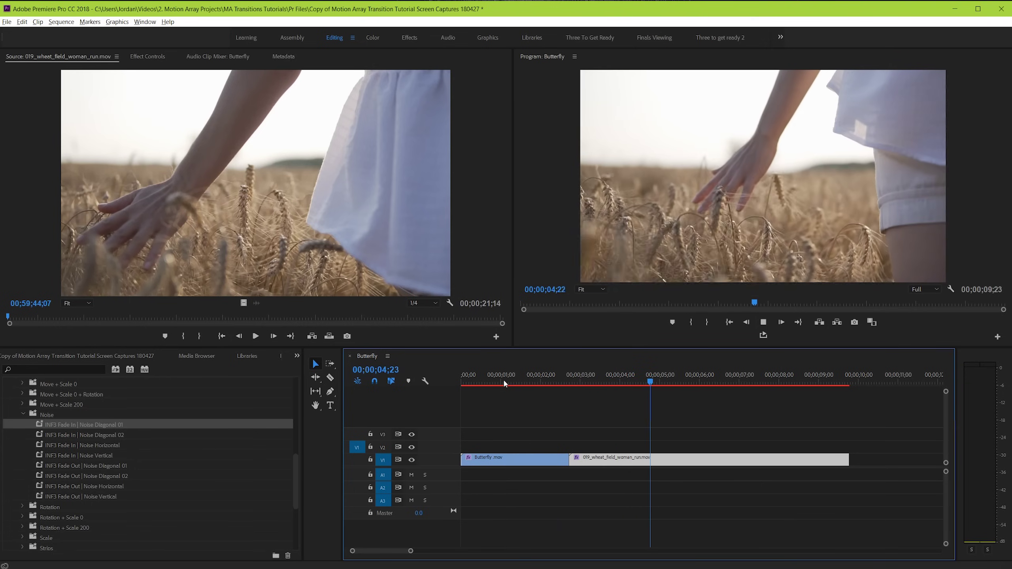
key(space)
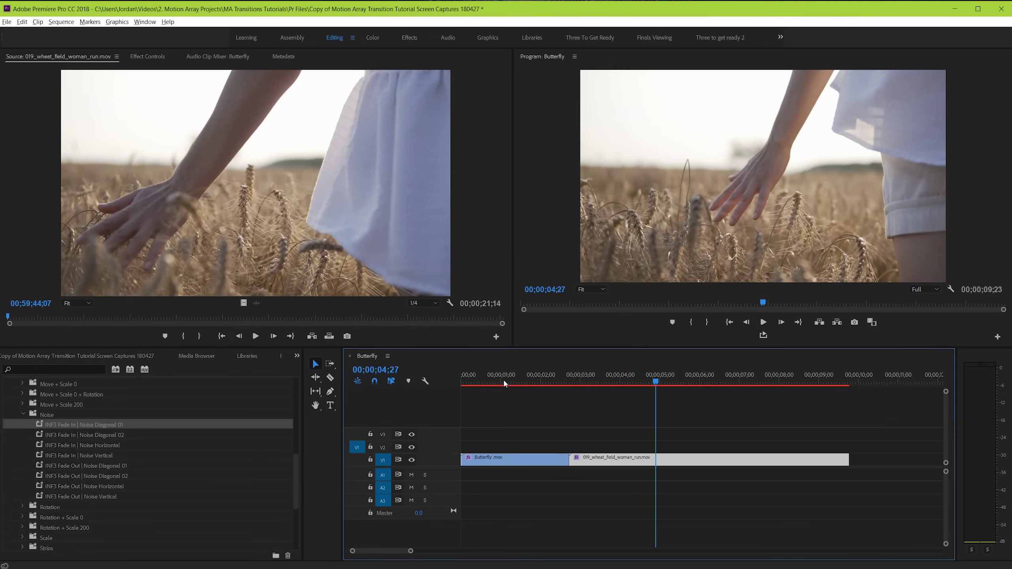
key(ctrl+z)
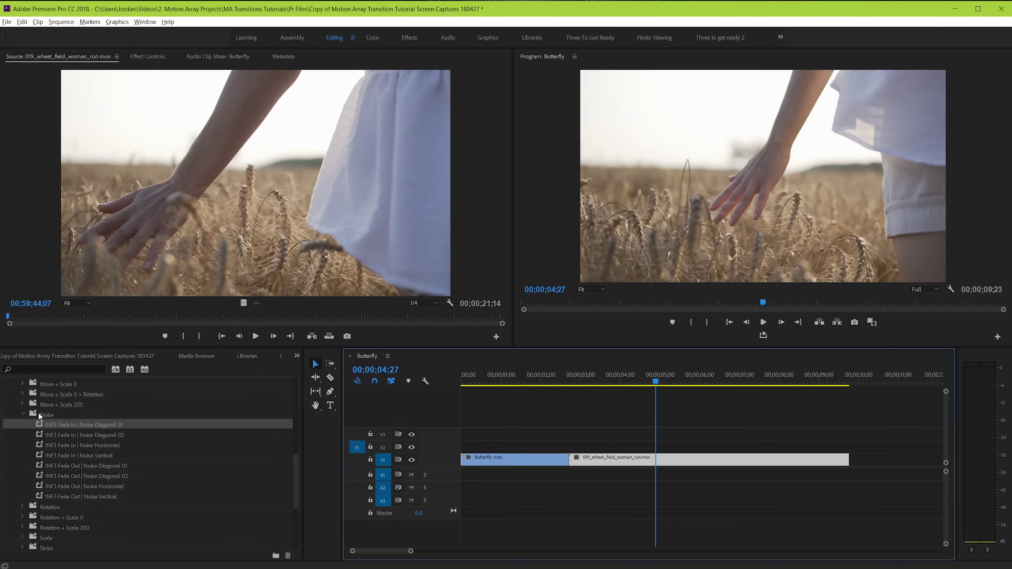
- Collapse Infini3y and select CGP Line Bold OUT 03 under Clean Glass Presets > OUT > Line Bold
click(23, 415)
scroll(21, 415, up, 3)
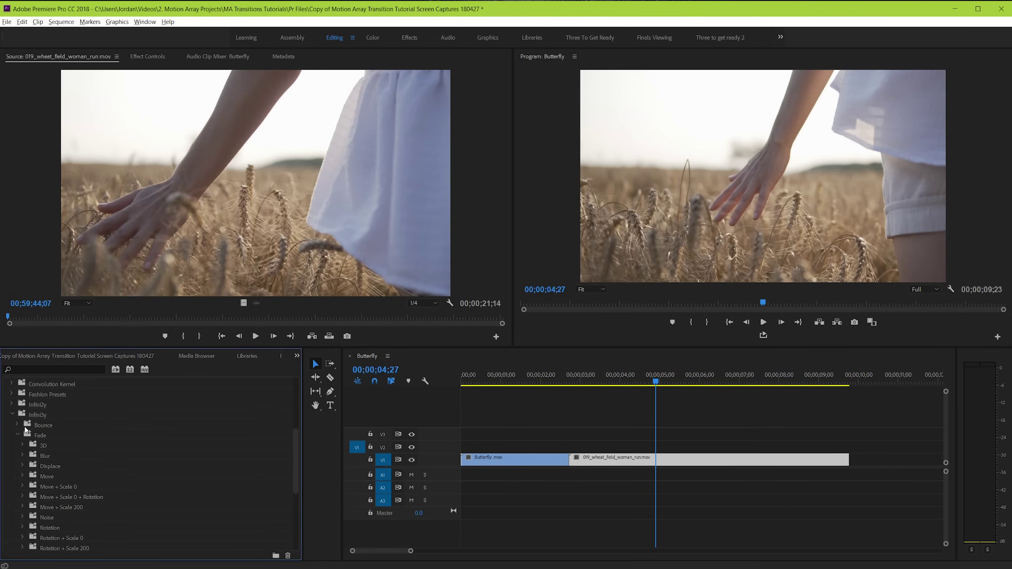
click(17, 435)
click(12, 414)
scroll(12, 417, up, 2)
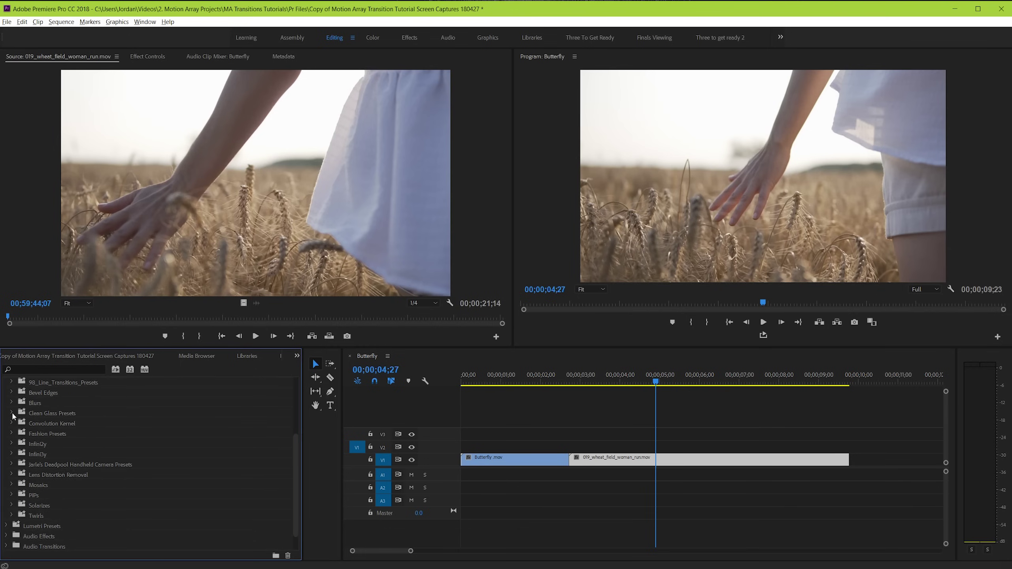
click(12, 423)
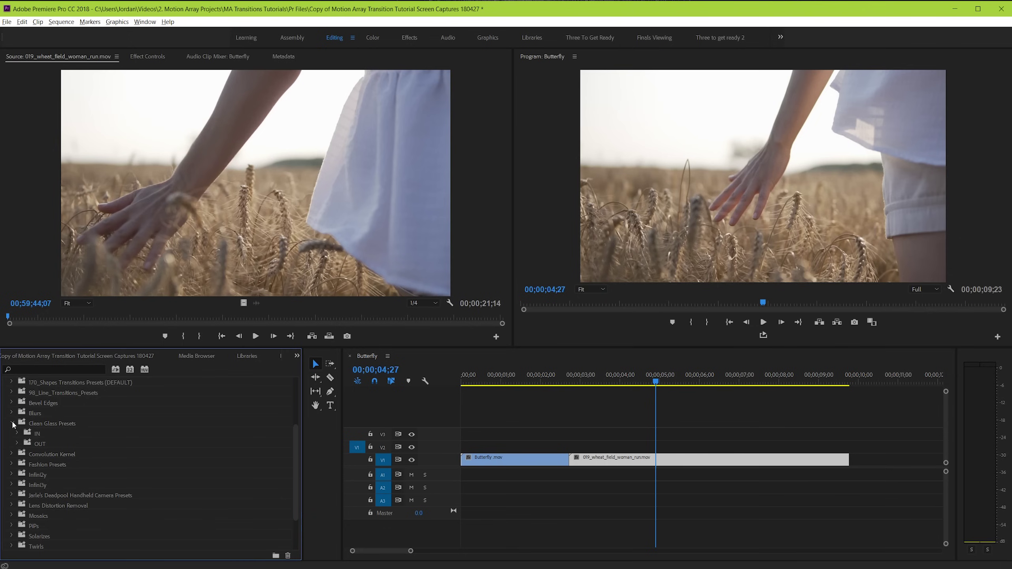
click(17, 443)
click(22, 495)
scroll(22, 485, down, 4)
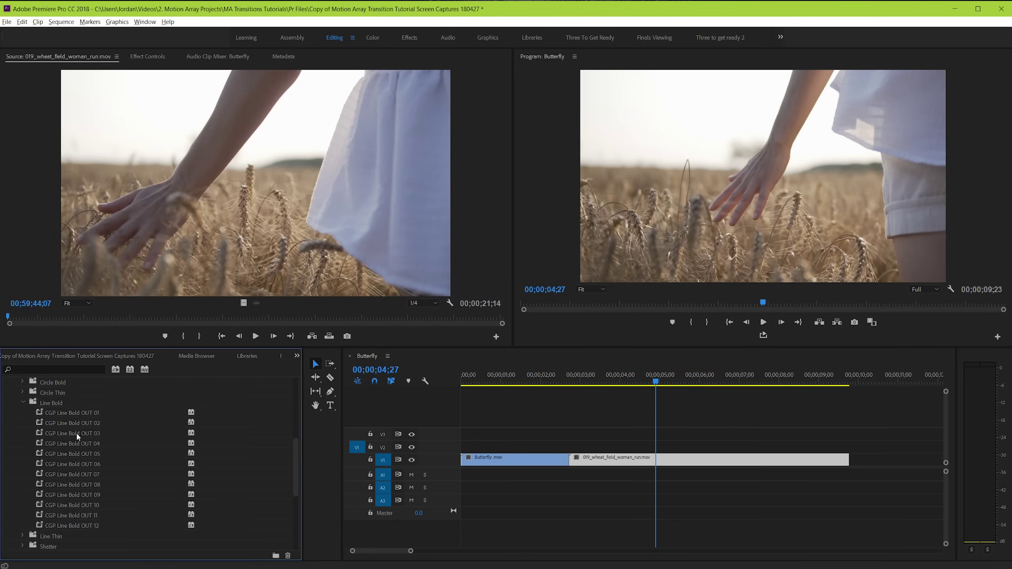
click(77, 436)
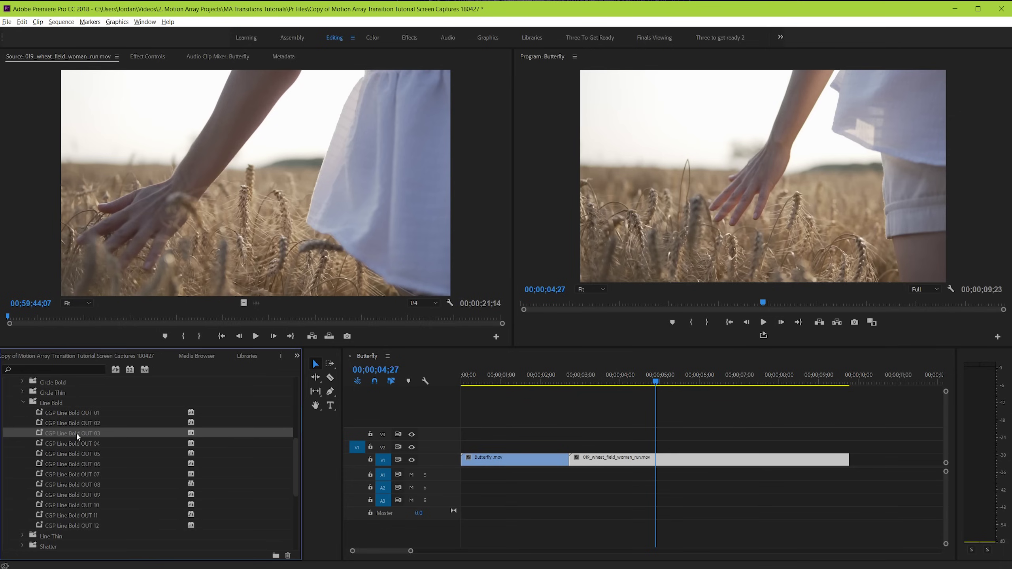
- Apply CGP Line Bold OUT 03 to Butterfly.mov, preview it, and open the Line Bold IN folder
drag(76, 433, 560, 456)
drag(498, 381, 436, 379)
key(space)
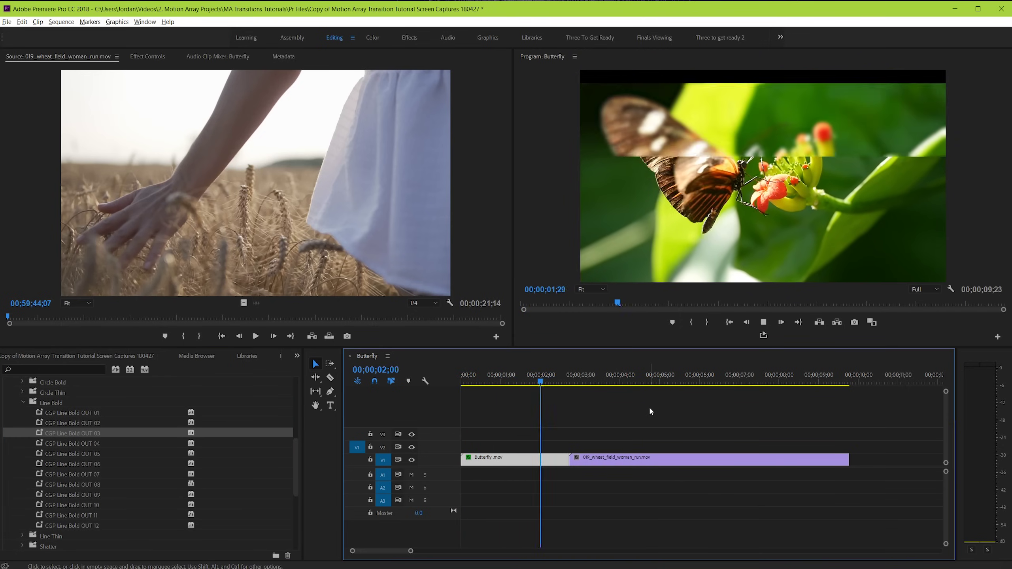
key(space)
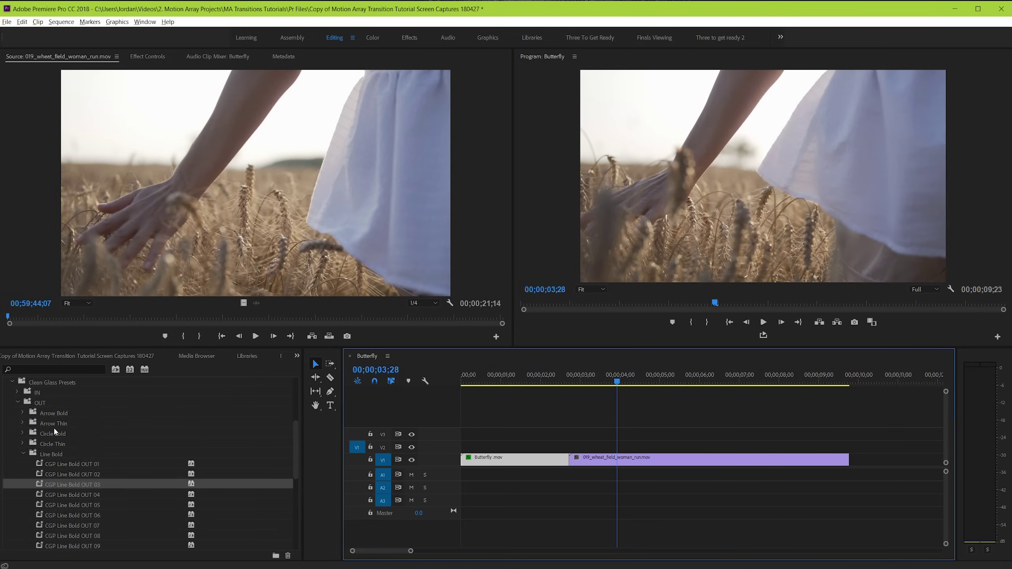
scroll(54, 428, up, 4)
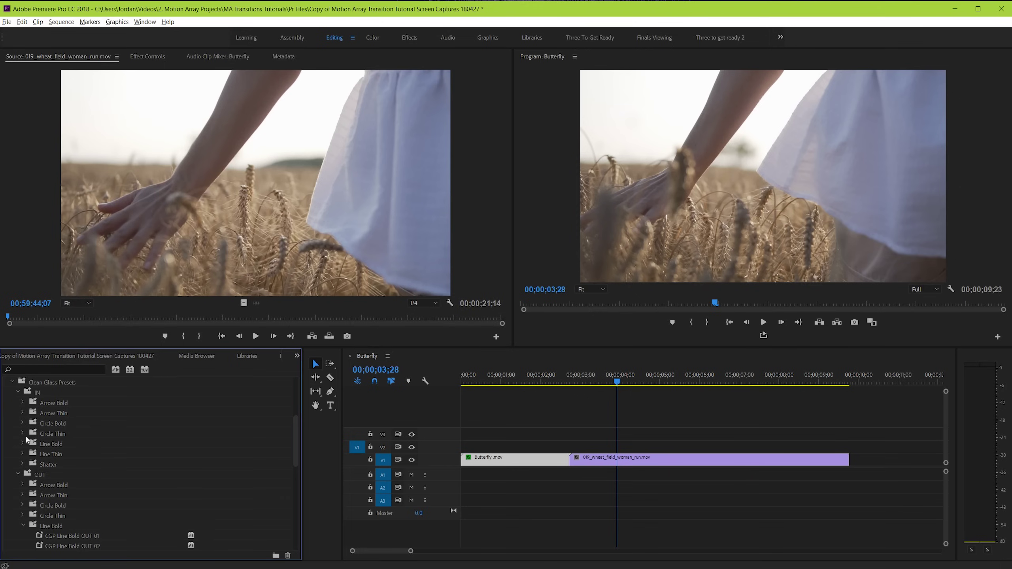
click(22, 443)
- Apply CGP Line Bold IN 03 to the wheat clip and scrub through the transition
drag(70, 474, 580, 462)
click(519, 382)
key(space)
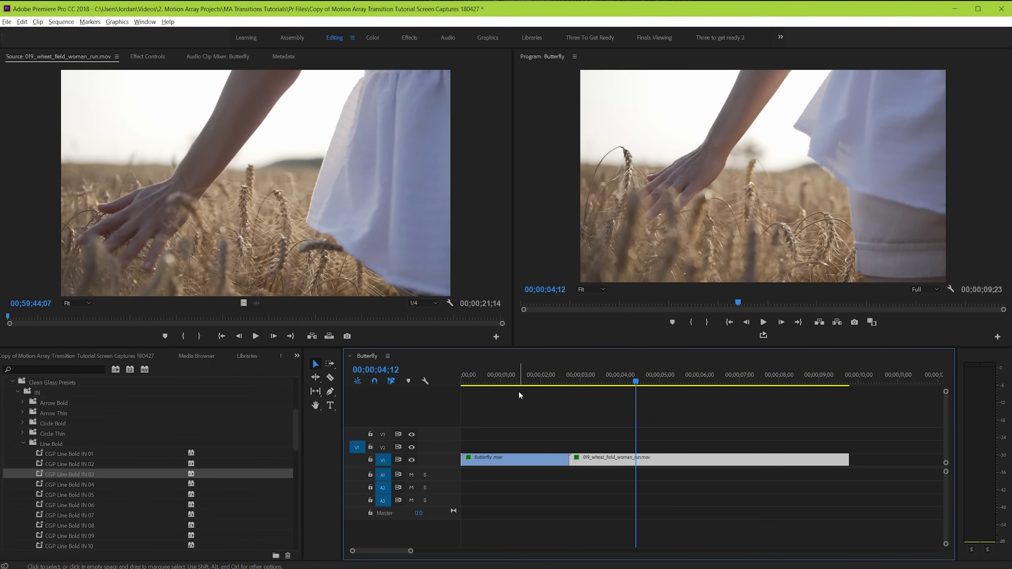
drag(530, 376, 595, 382)
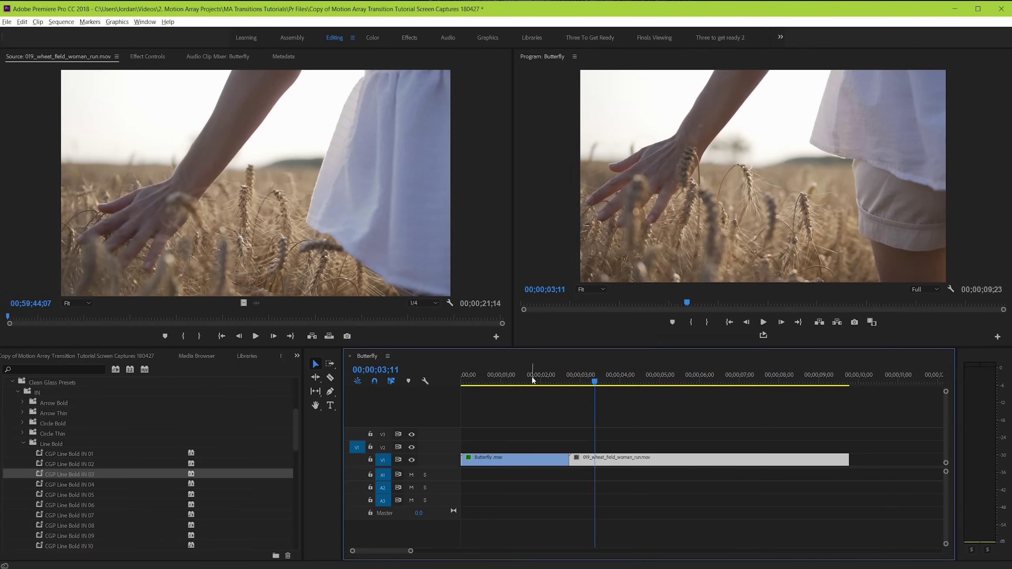
drag(533, 380, 551, 382)
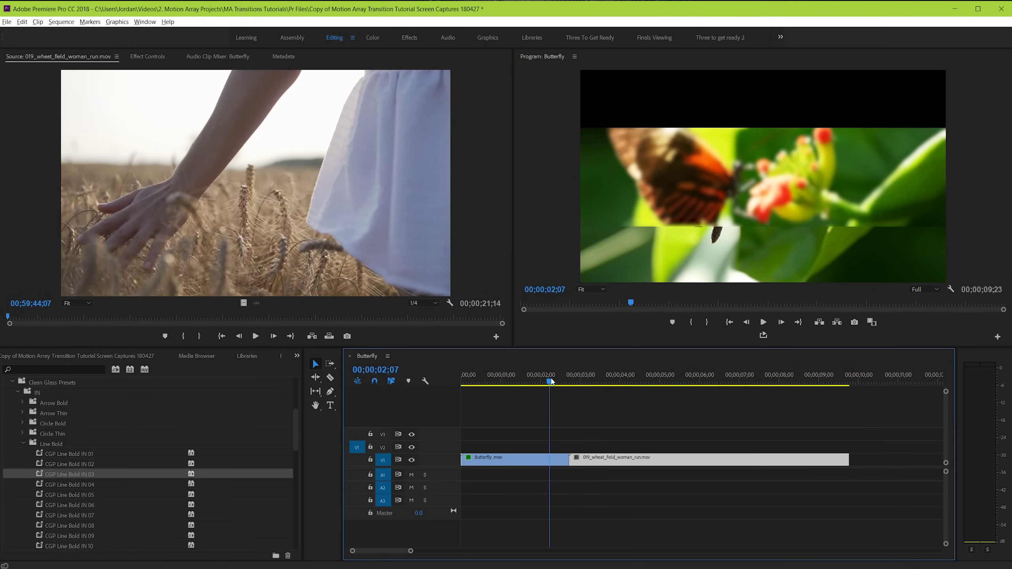
mouse_move(551, 382)
mouse_down()
mouse_move(534, 382)
mouse_move(552, 382)
mouse_up()
- Move Butterfly.mov to V2, slide the wheat clip left beneath its end, and play back the overlap
drag(549, 461, 547, 447)
drag(550, 382, 536, 386)
drag(586, 460, 553, 460)
click(551, 404)
key(Home)
key(space)
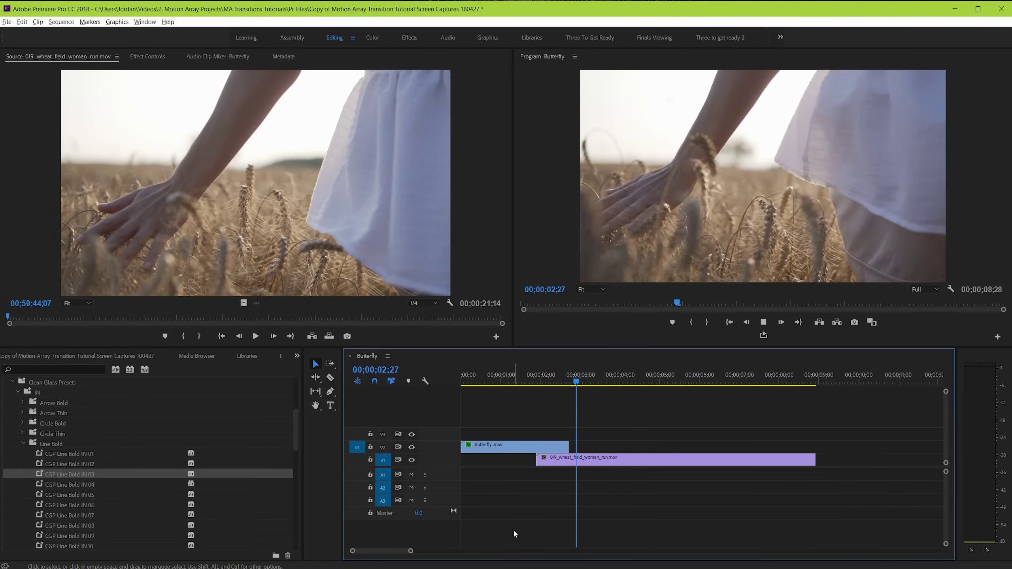
key(space)
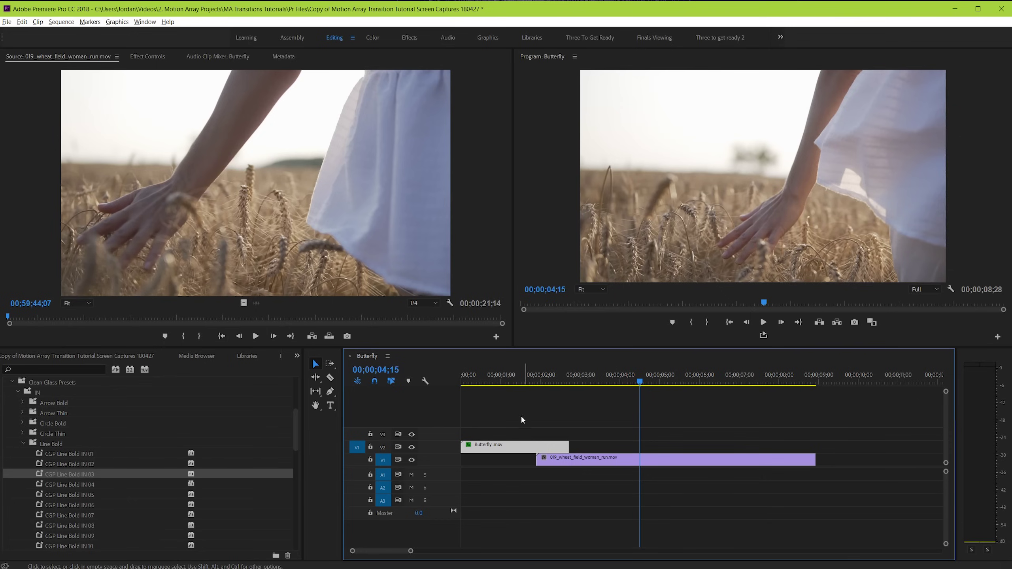
click(521, 379)
key(space)
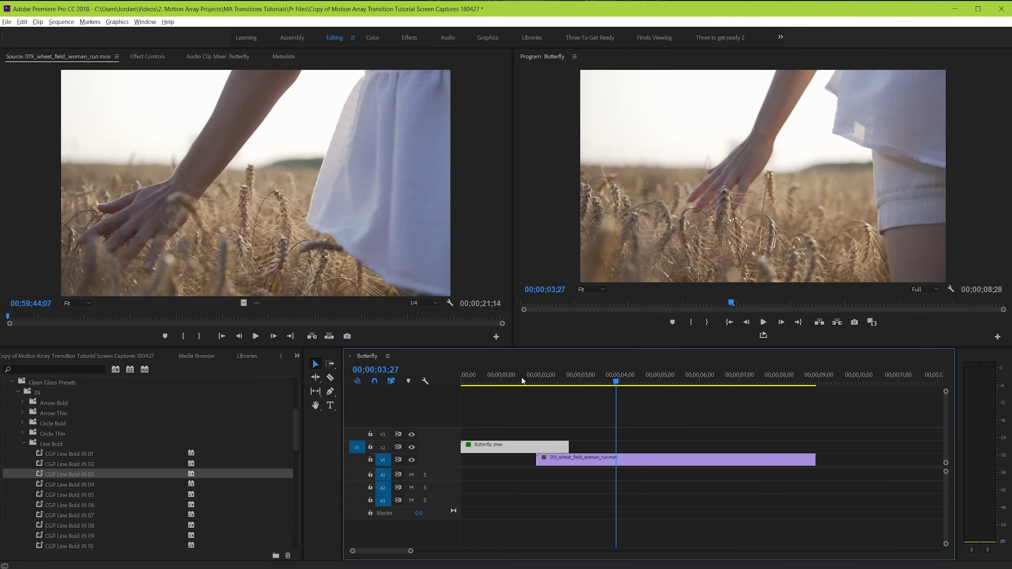
- Move the wheat clip to V2, give it CGP Shatter IN 08, and preview the transition
click(522, 381)
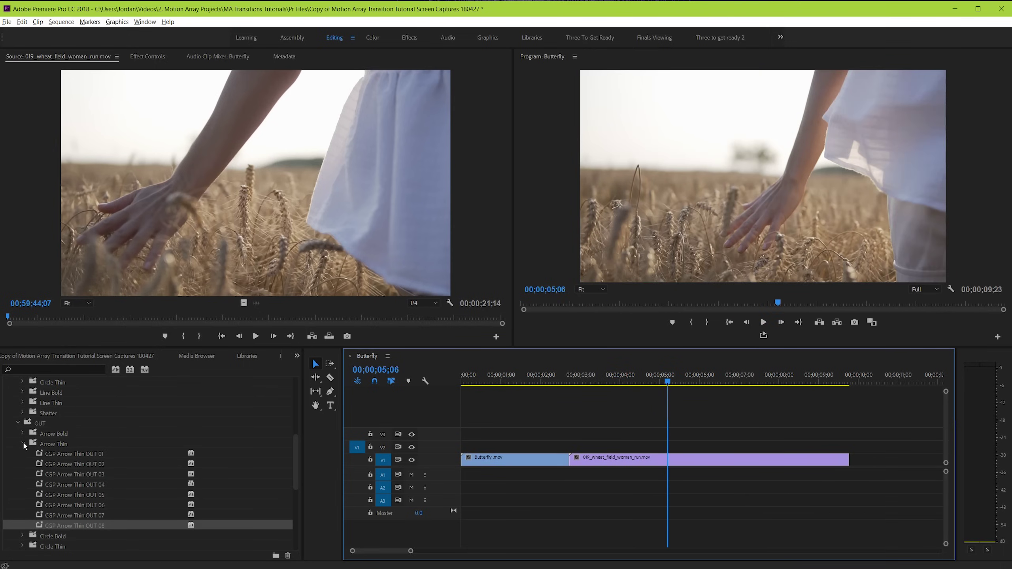
click(23, 443)
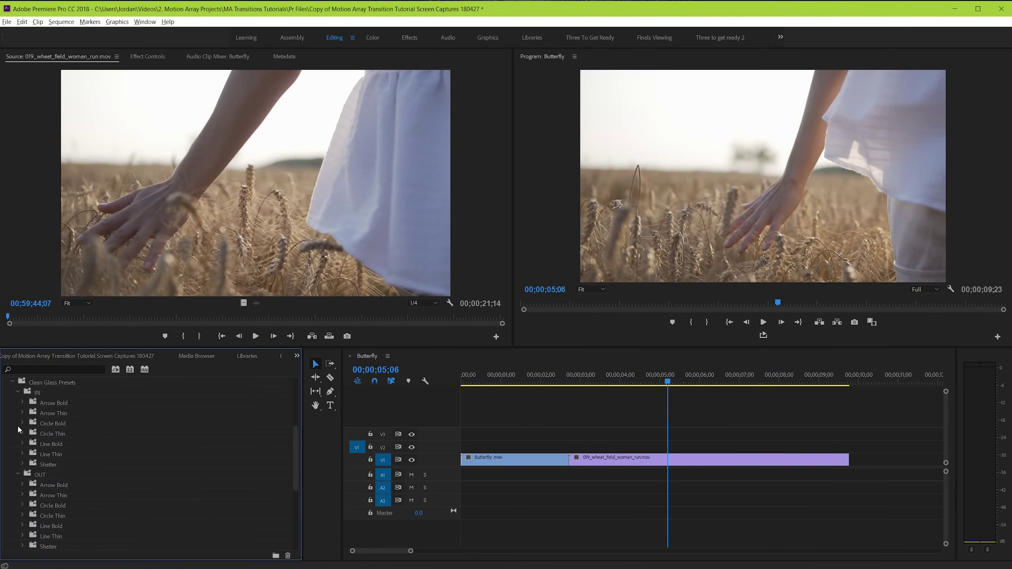
click(23, 474)
scroll(36, 453, down, 2)
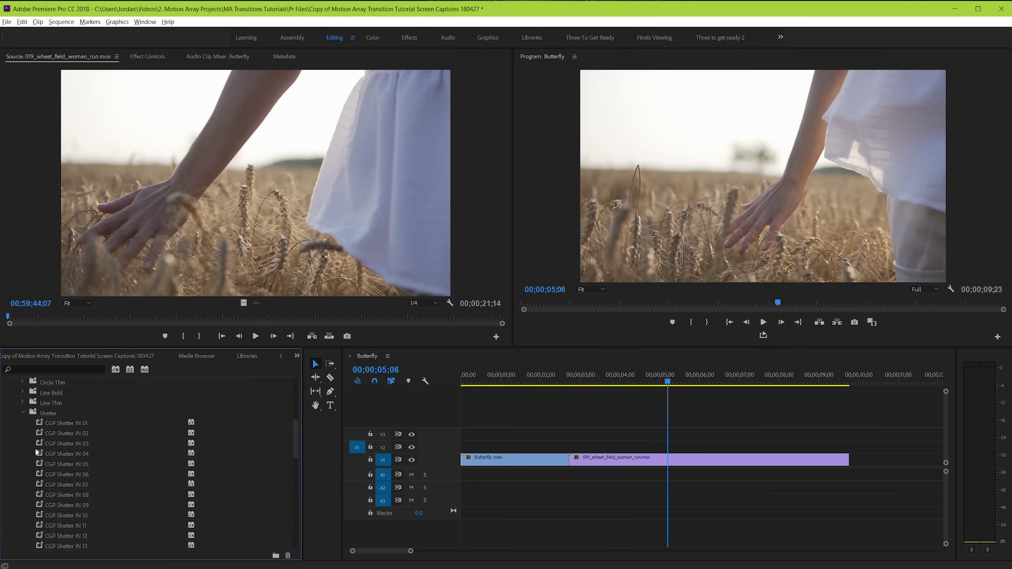
drag(605, 461, 548, 453)
click(80, 495)
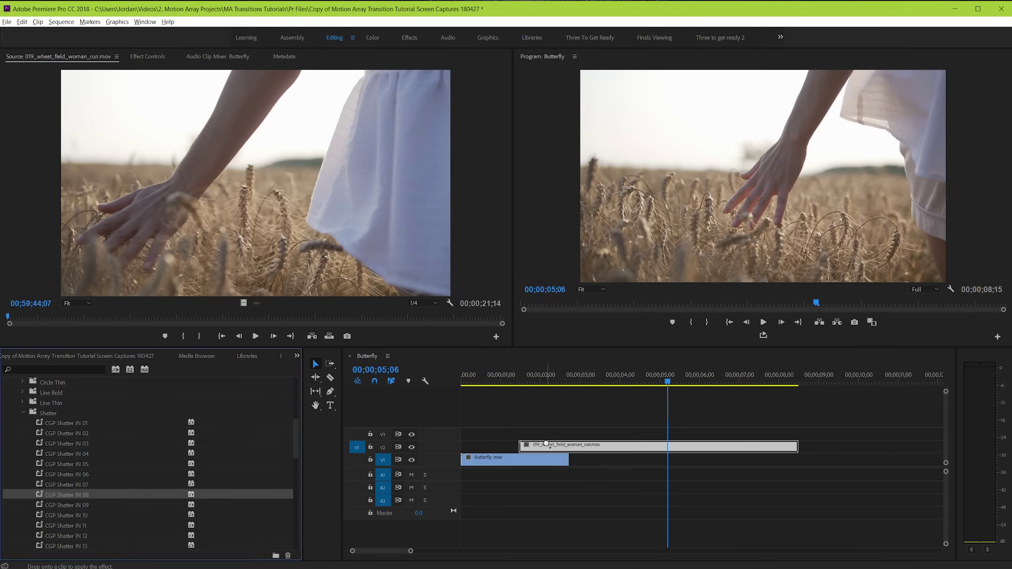
click(500, 410)
key(space)
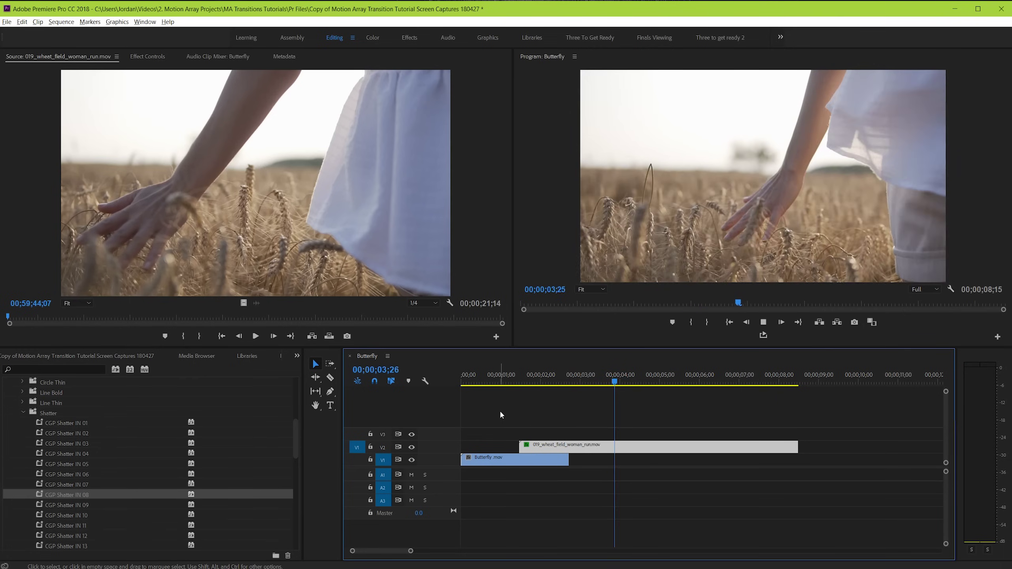
key(space)
- Pick the Circle Bold IN 05 preset and play the sequence from the start
scroll(223, 410, down, 2)
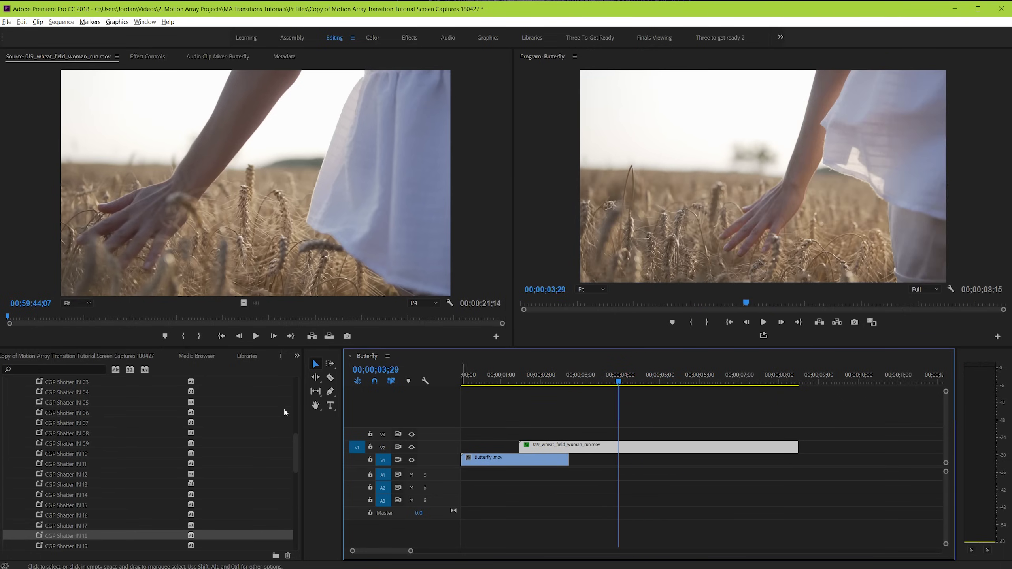
click(27, 415)
scroll(28, 427, up, 3)
click(29, 424)
click(23, 424)
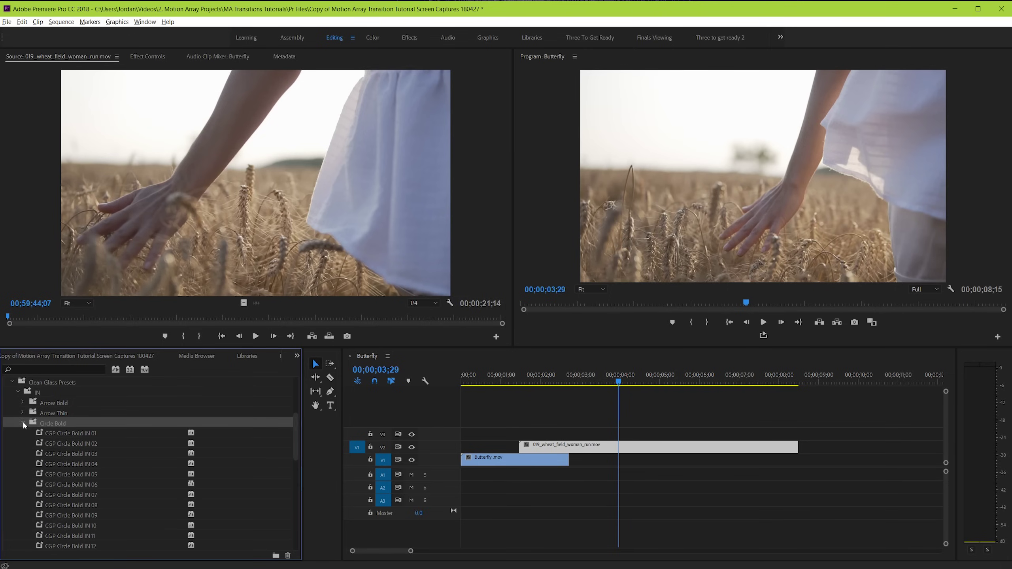
click(72, 474)
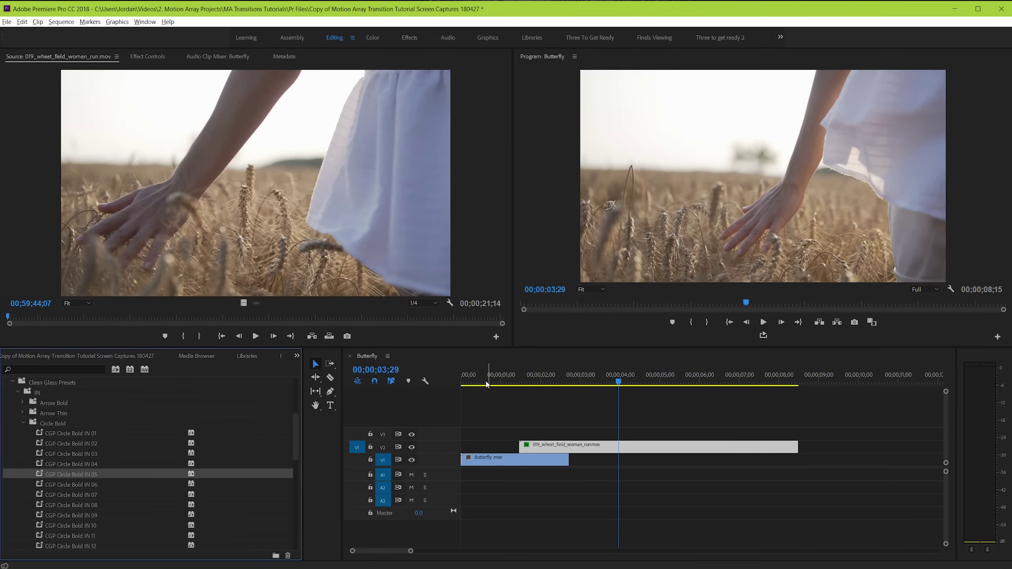
click(465, 396)
key(Home)
key(space)
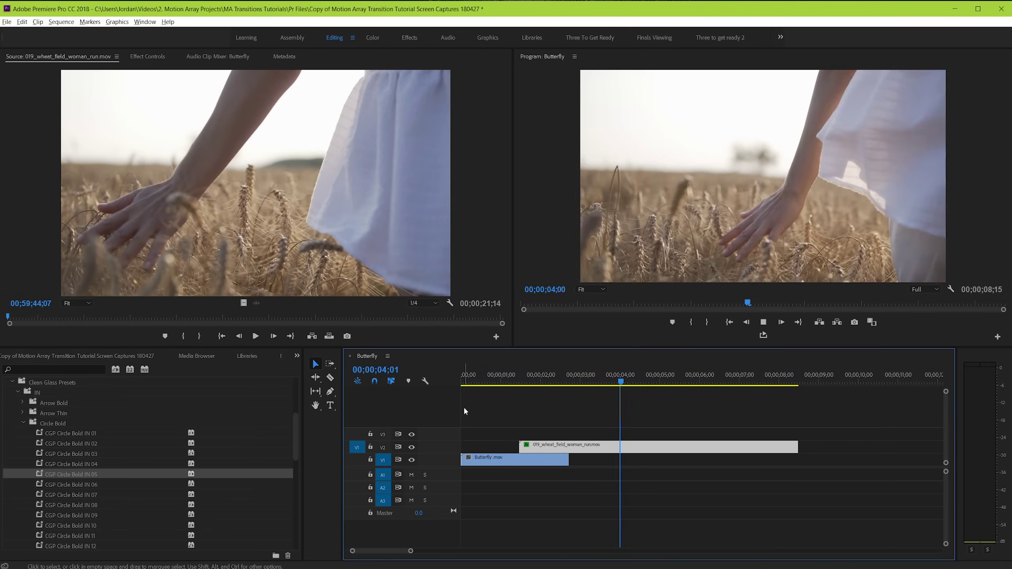
key(space)
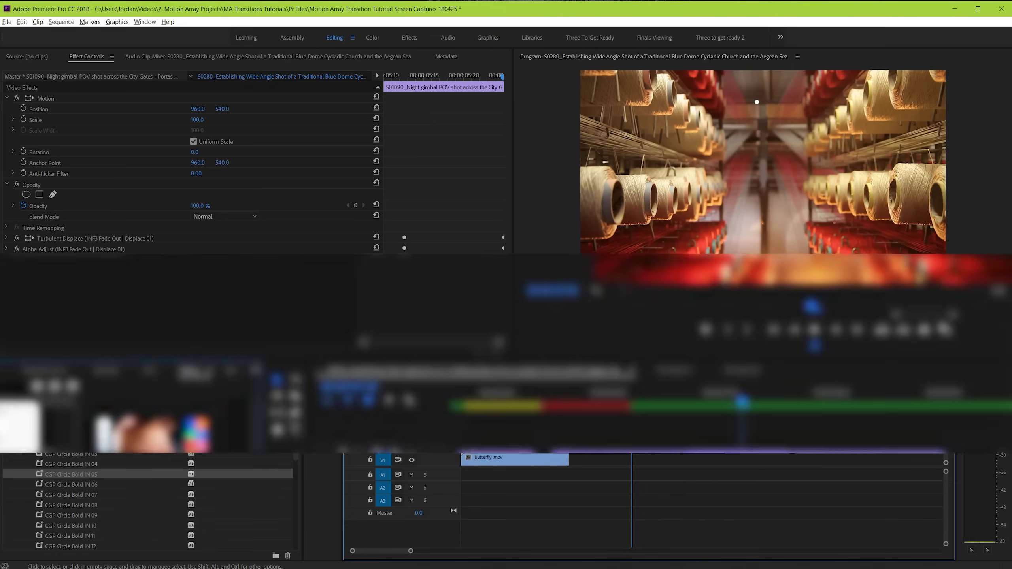
- Import the Infini2y .prfpset file from the Infini2y folder into the Effects presets
right_click(36, 383)
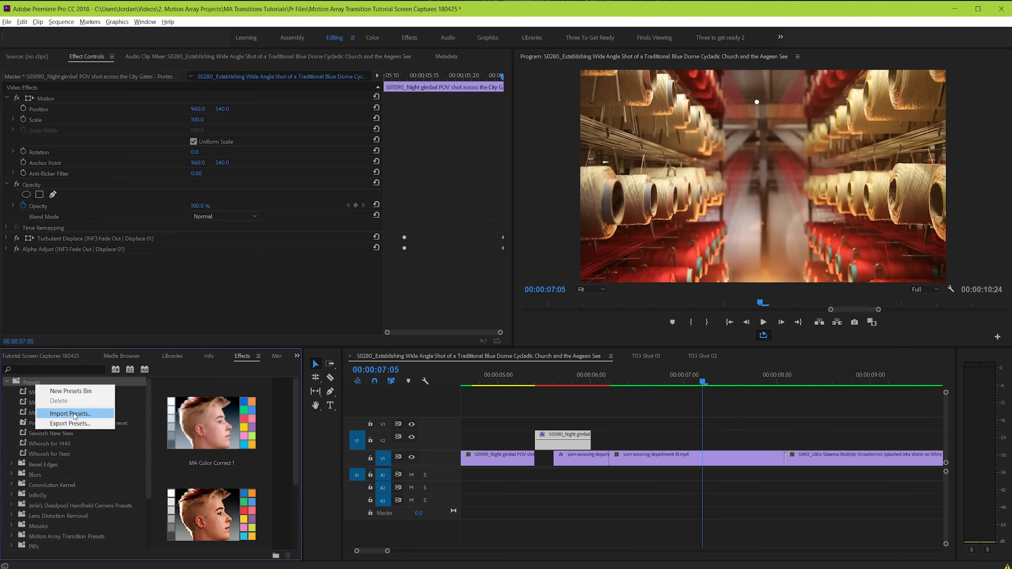
click(75, 414)
double_click(227, 104)
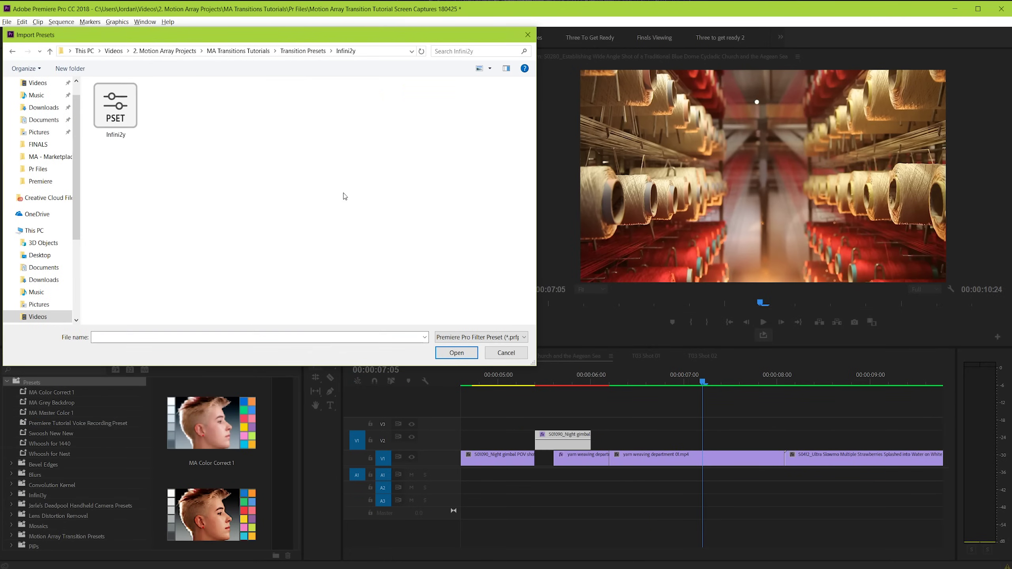
click(112, 104)
click(457, 353)
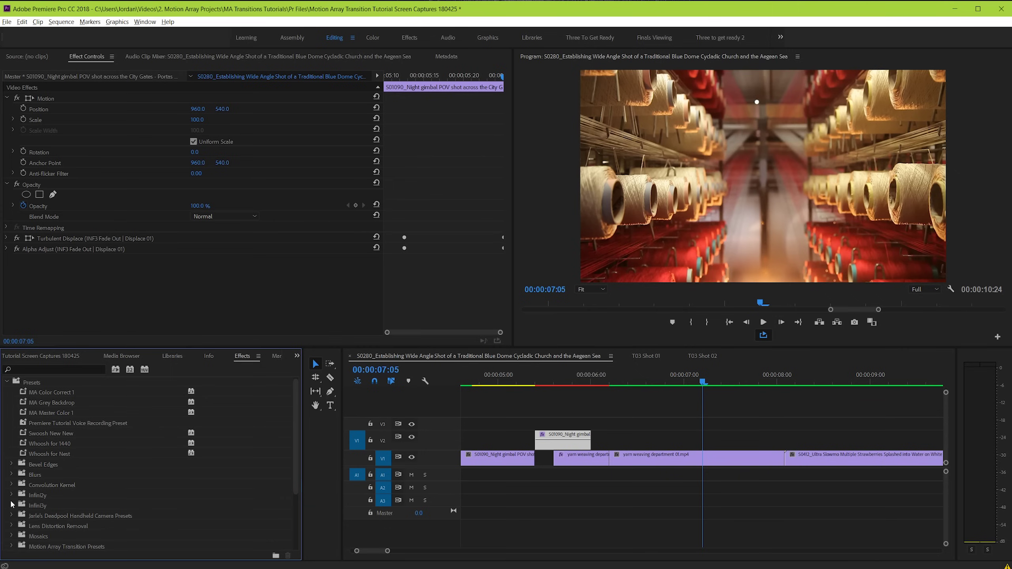
click(12, 505)
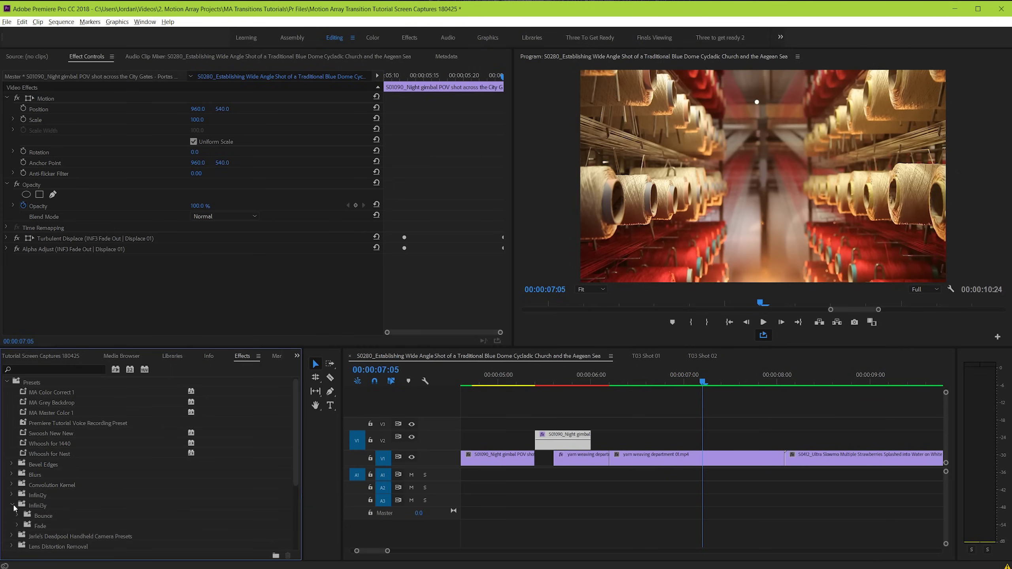
click(12, 506)
scroll(67, 399, down, 2)
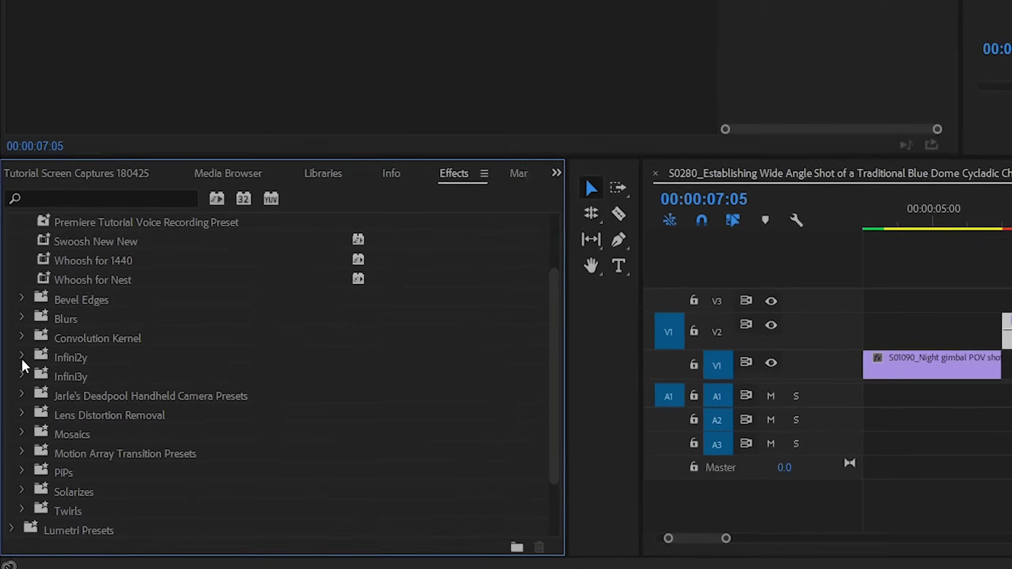
- Expand Infini2y > Distorted Switch to show INF2 Distortion Switch 01 through 08
click(22, 357)
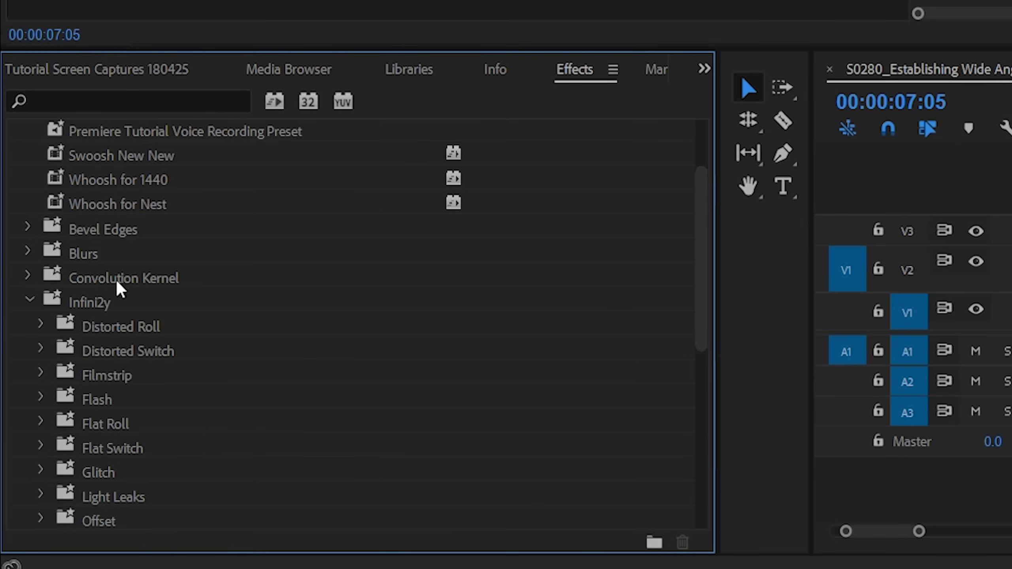
scroll(124, 288, down, 3)
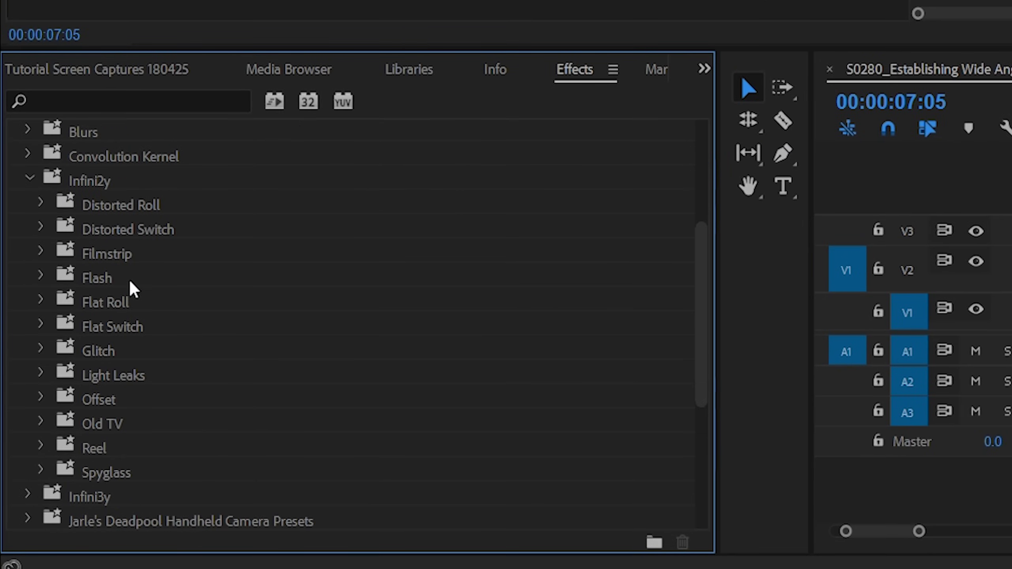
click(41, 228)
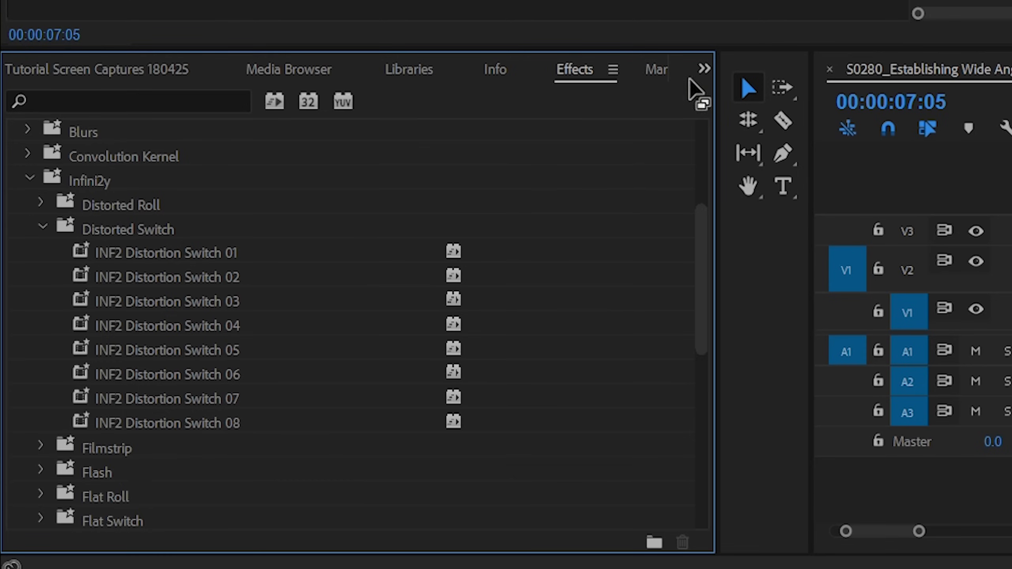
- Create a new 1920×1080, 25 fps Adjustment Layer in the Project panel
click(703, 69)
click(727, 98)
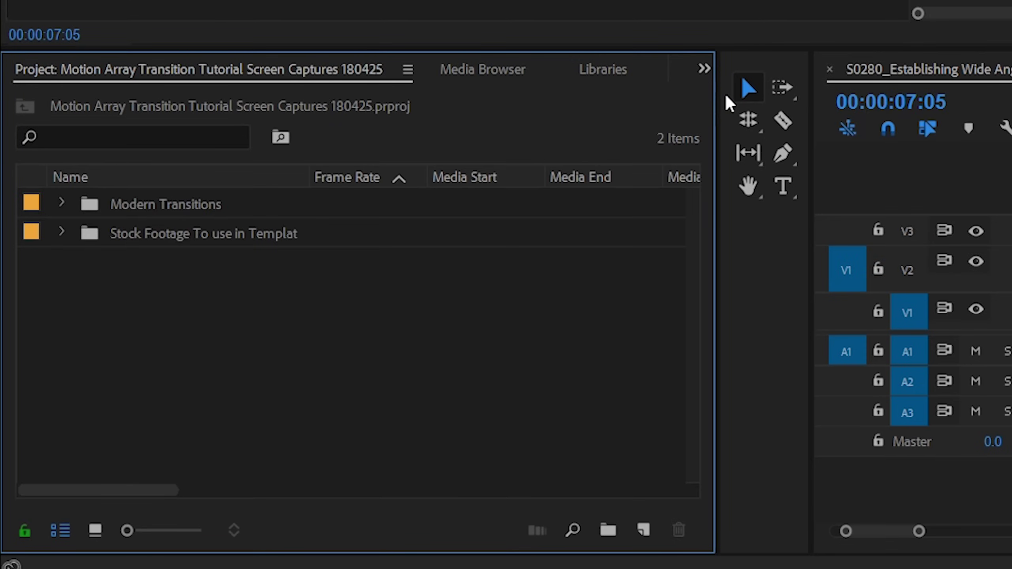
right_click(222, 354)
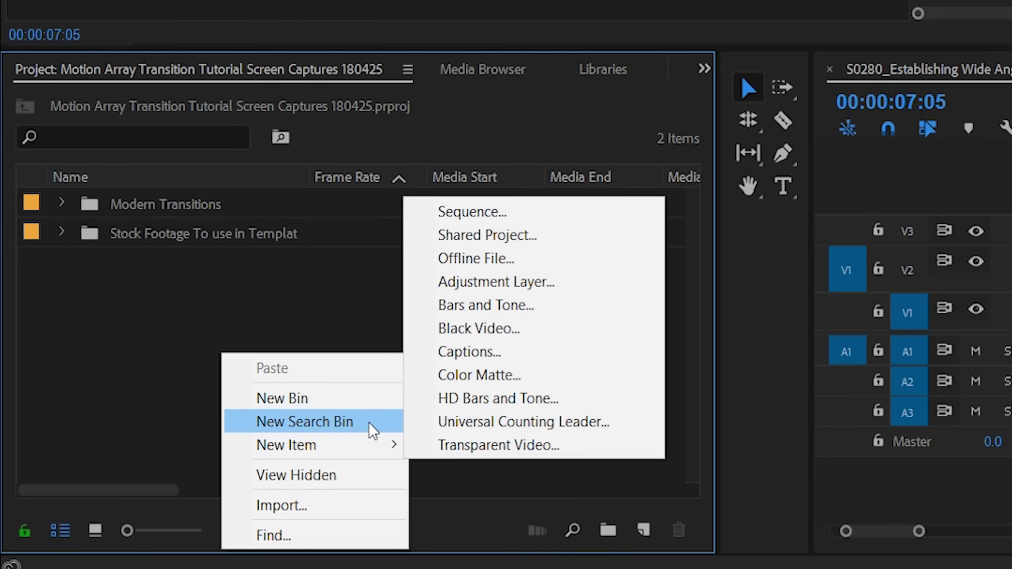
click(565, 282)
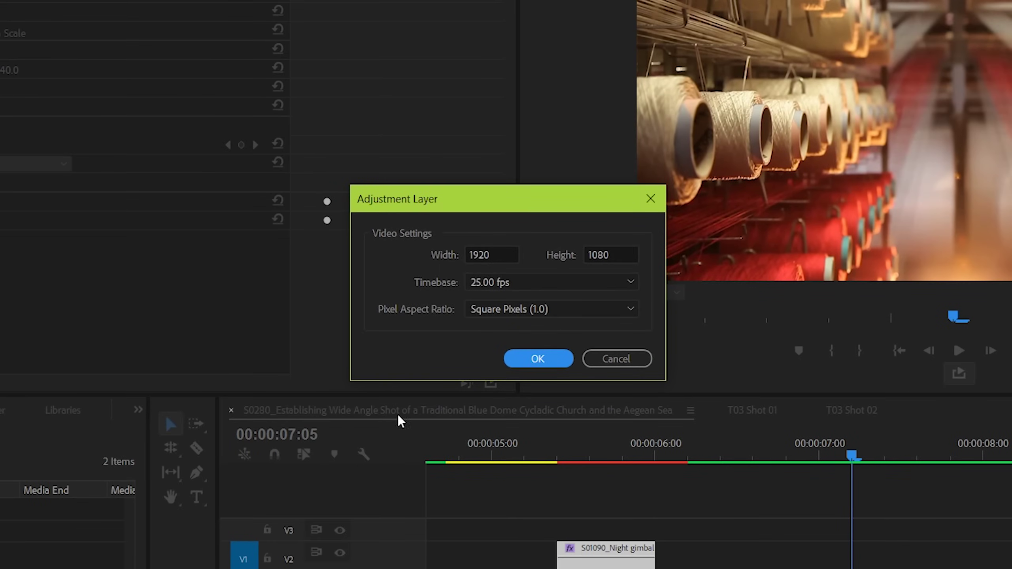
click(538, 359)
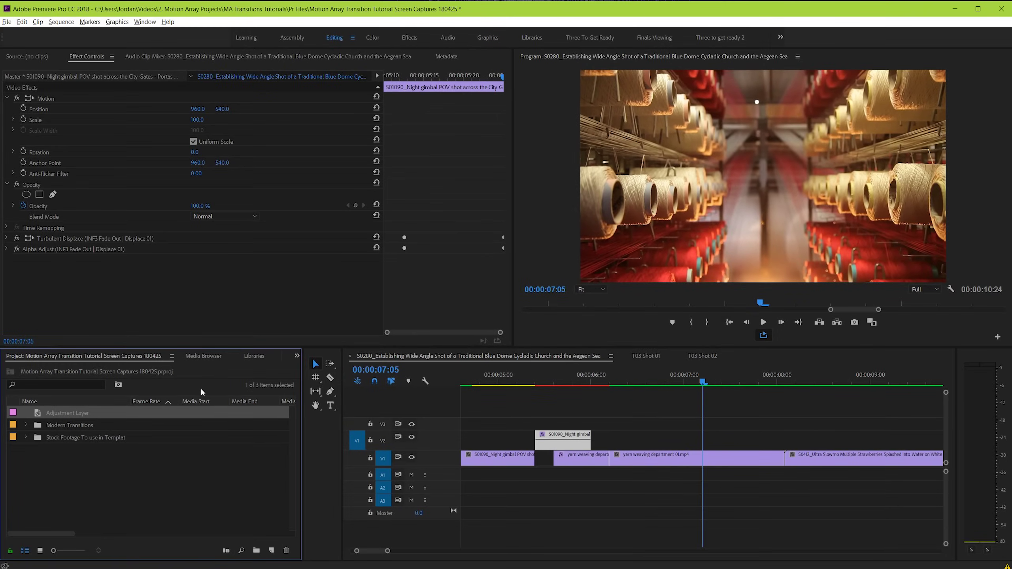
- Drag the Adjustment Layer onto V2 near the yarn–strawberry cut and razor off its trailing piece
key(space)
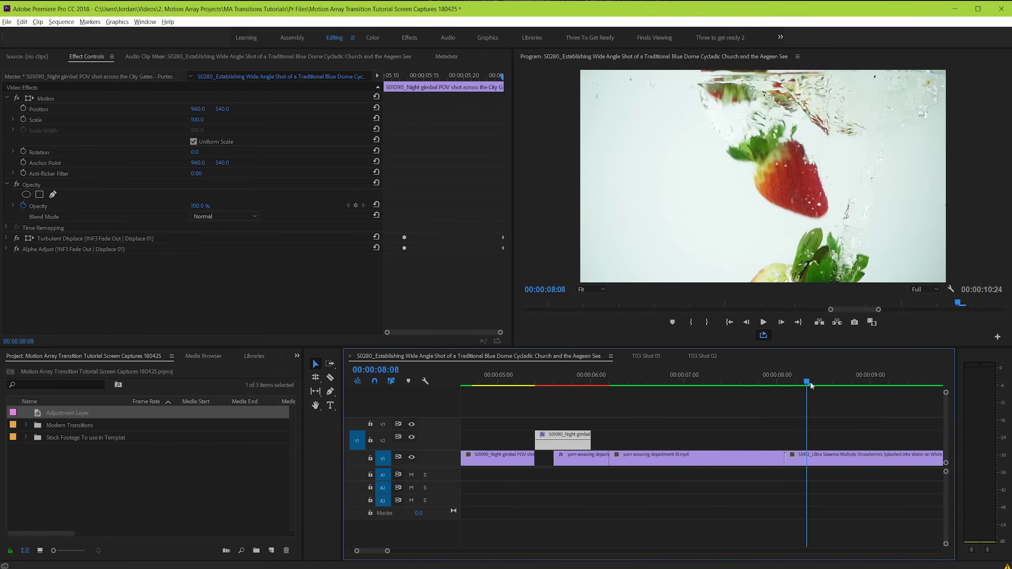
drag(694, 381, 573, 380)
drag(54, 416, 528, 442)
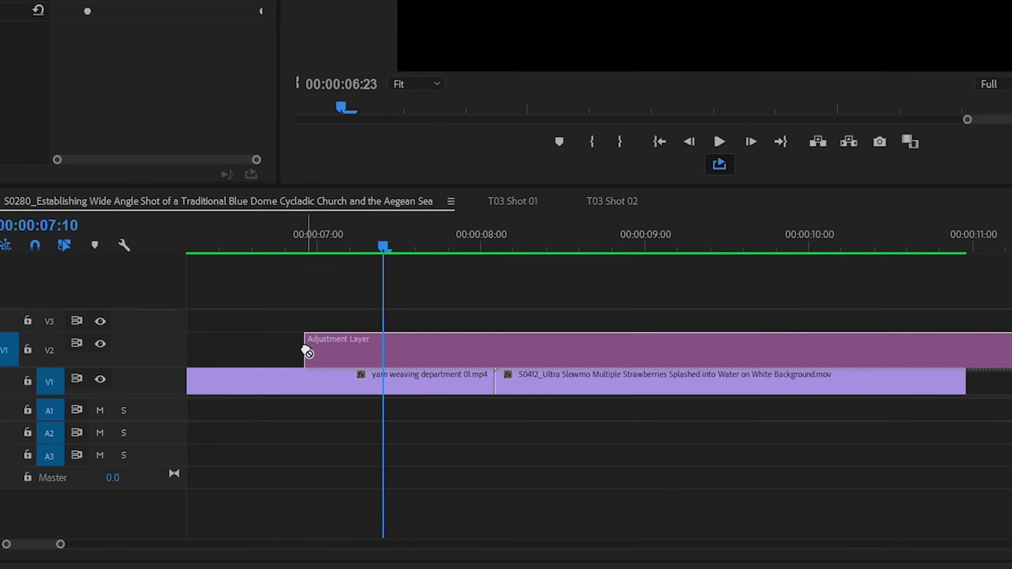
drag(307, 352, 308, 352)
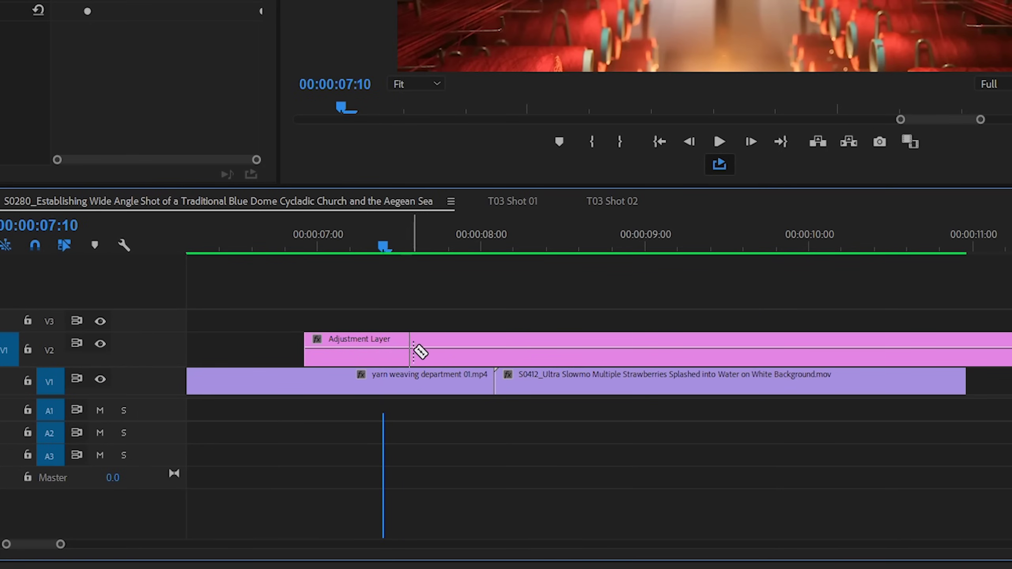
click(397, 345)
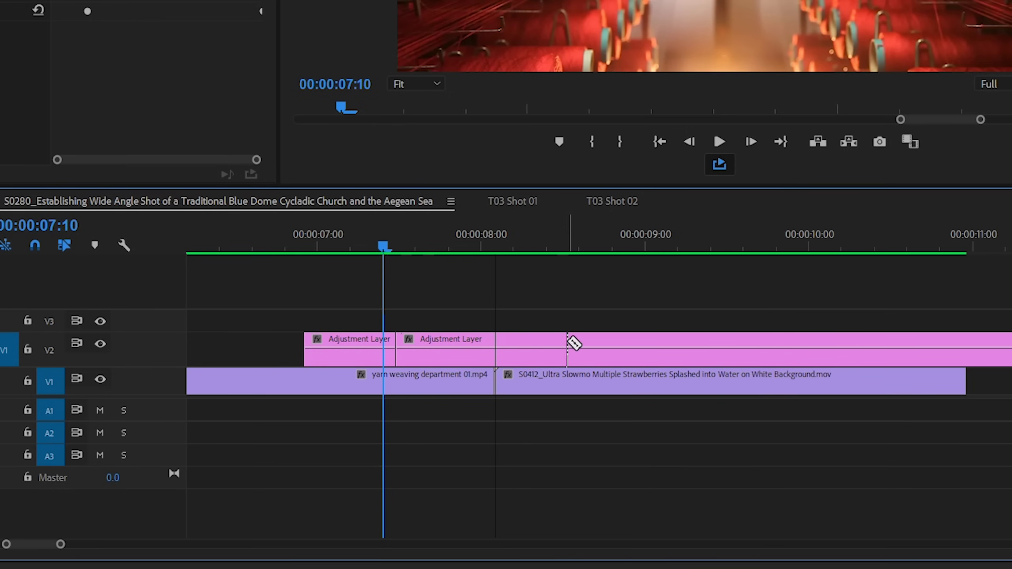
click(602, 344)
key(Delete)
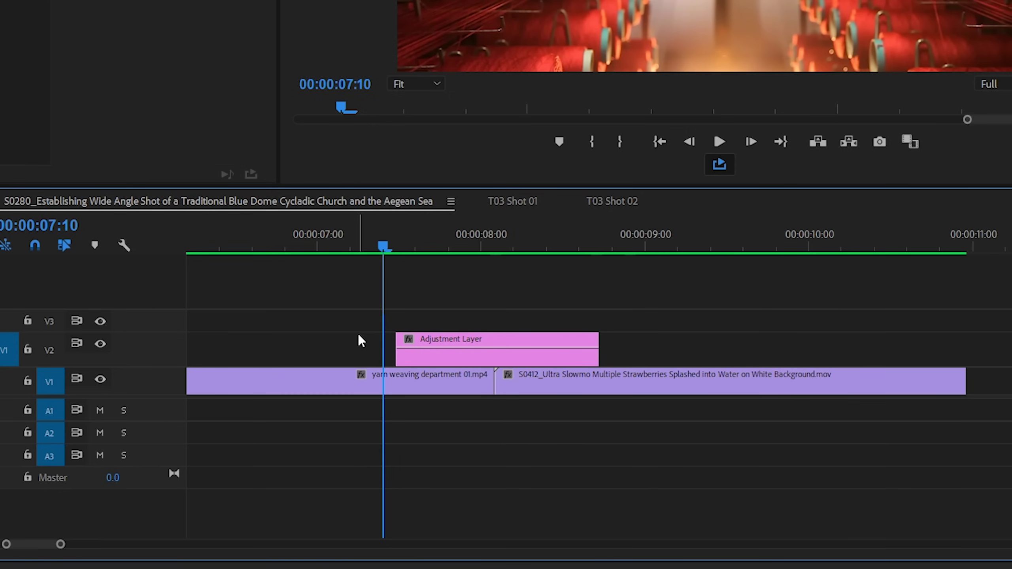
- Trim and re-split the adjustment layer so it straddles the yarn–strawberry cut
key(shift+k)
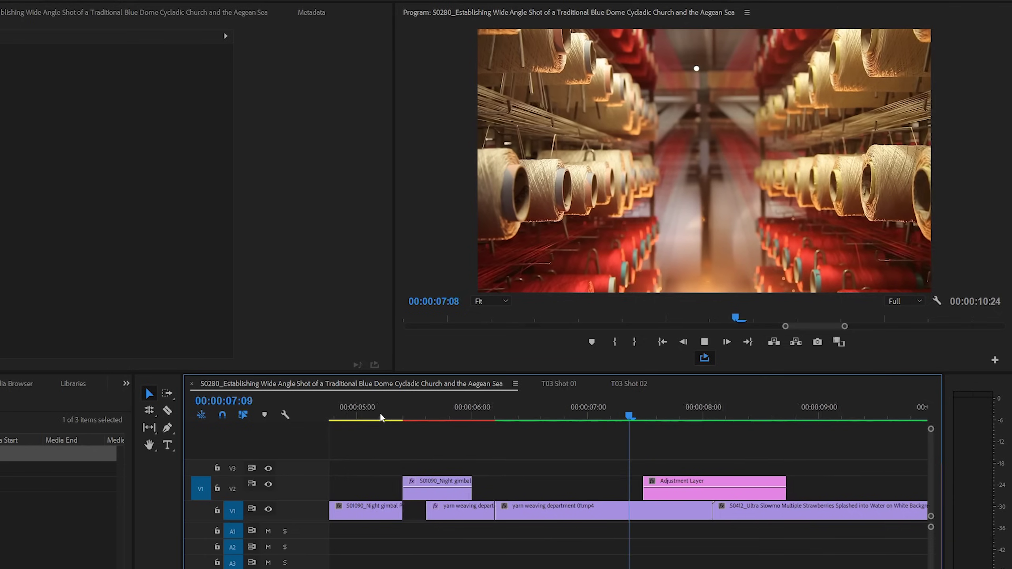
key(k)
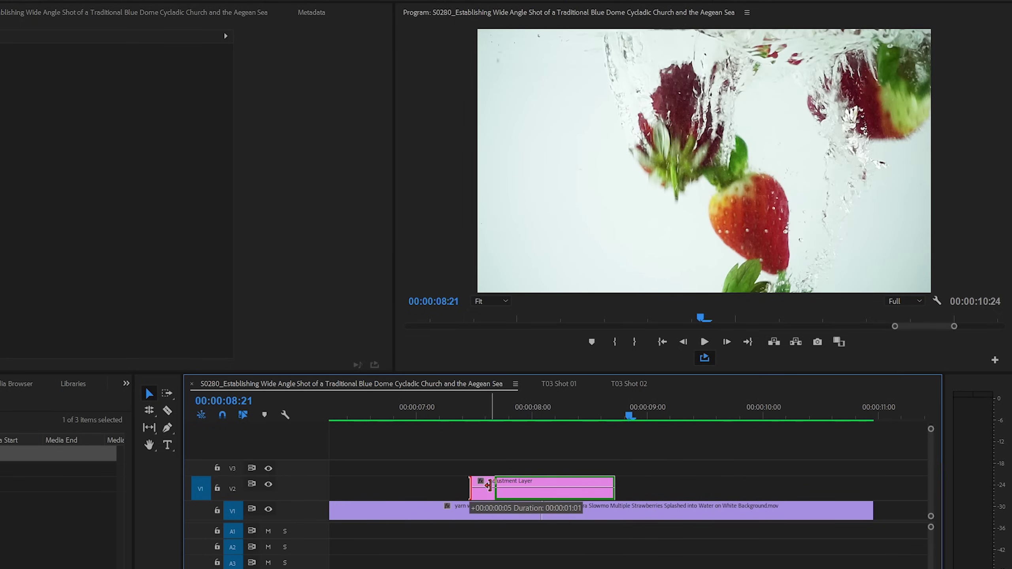
drag(619, 491, 585, 497)
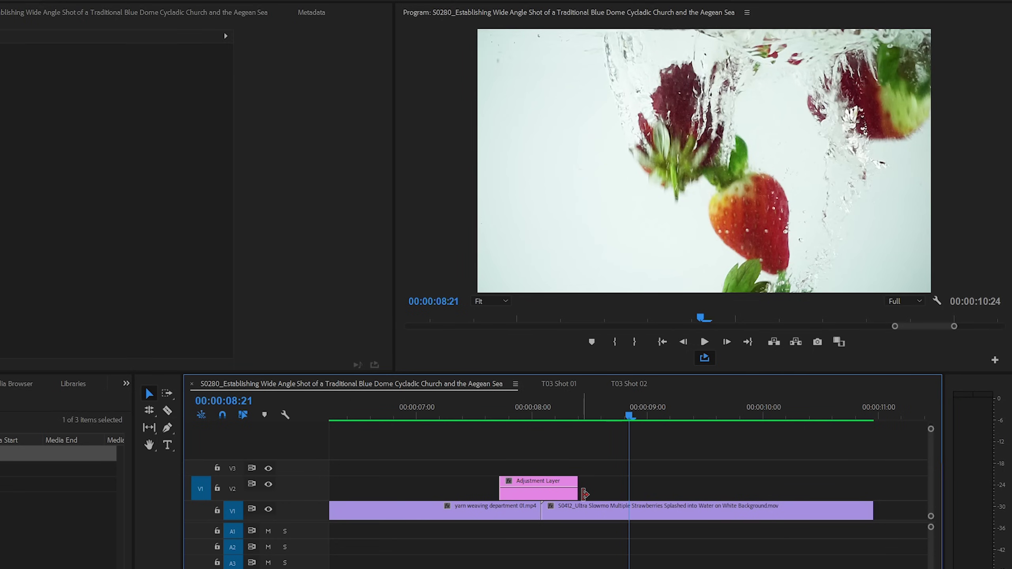
drag(584, 494, 736, 494)
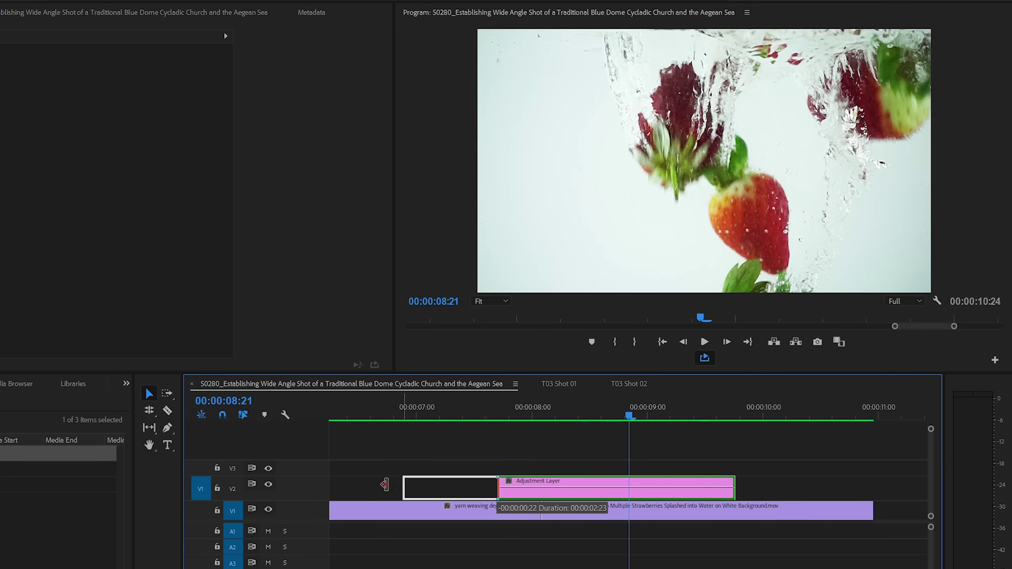
drag(382, 485, 381, 485)
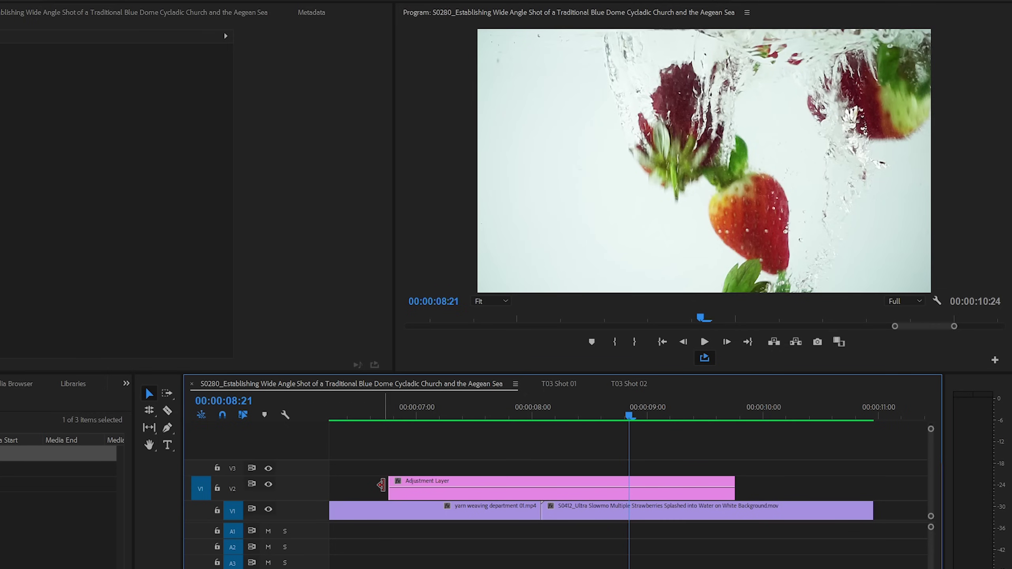
click(478, 493)
click(596, 490)
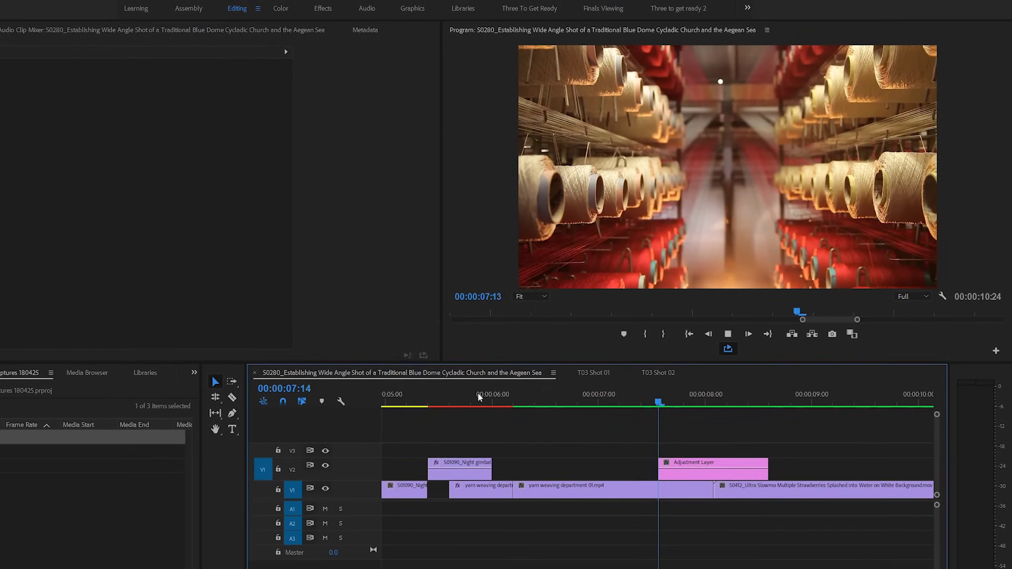
key(space)
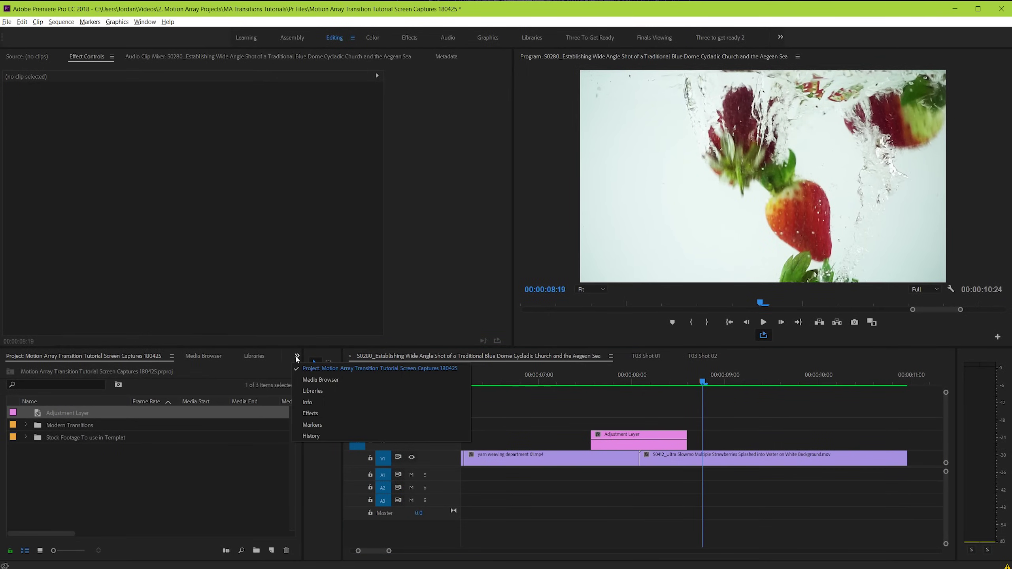
- Drop INF2 Distortion Switch 01 onto the adjustment layer and play the resulting transition
click(313, 413)
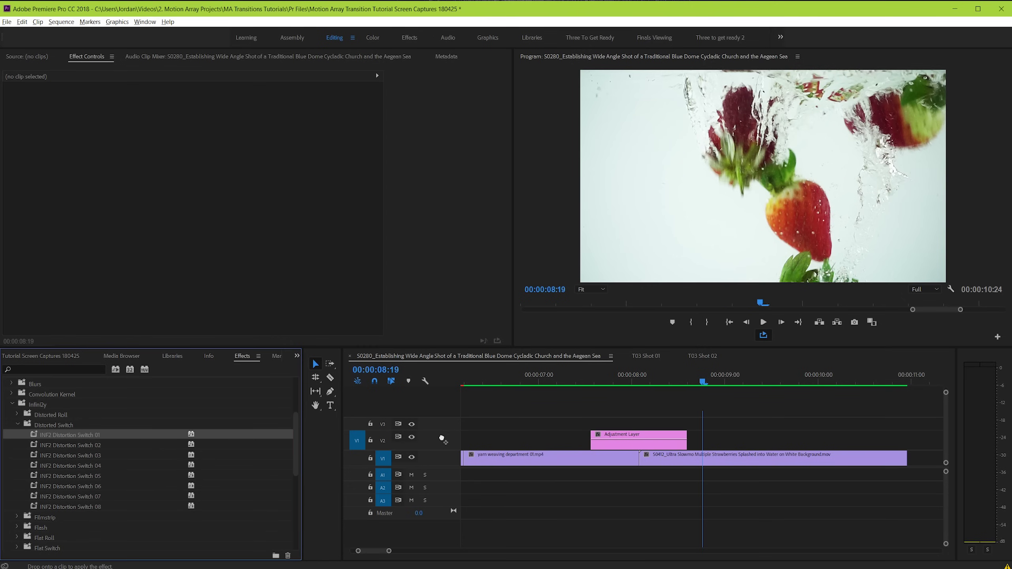
drag(628, 442, 628, 444)
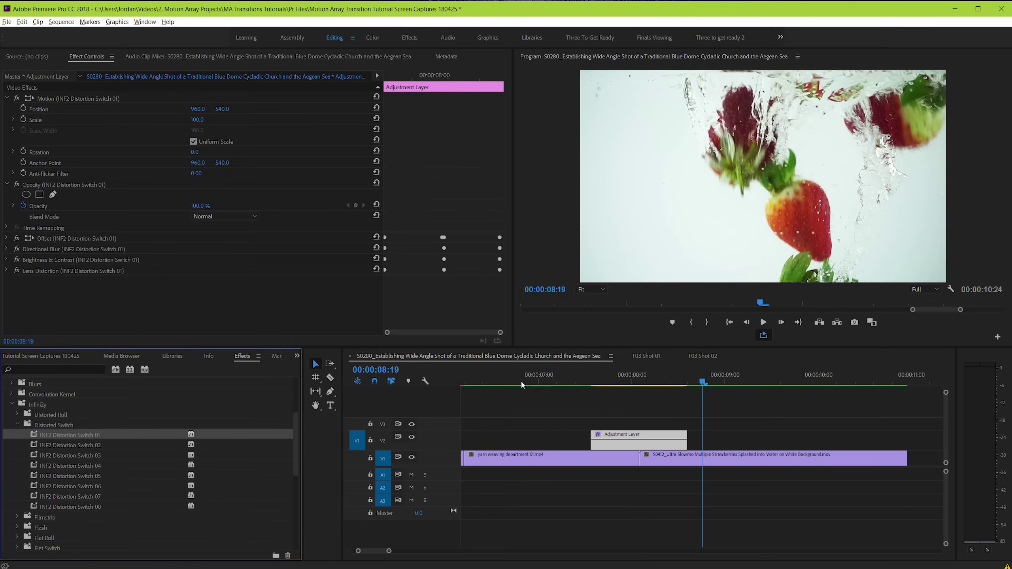
click(505, 382)
key(space)
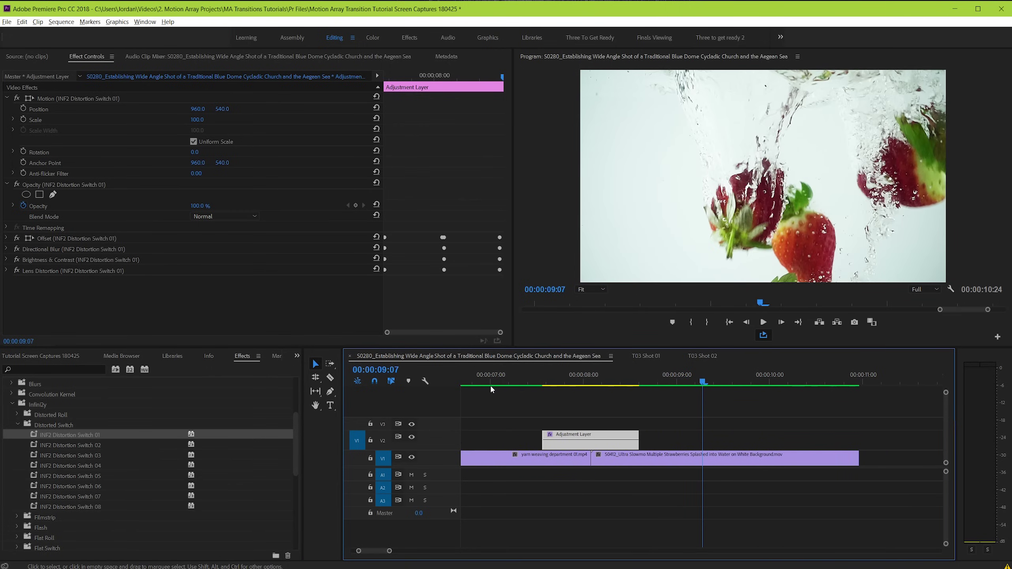
- Replay the transition, then delete the Distortion Switch 01 effects in Effect Controls
click(492, 380)
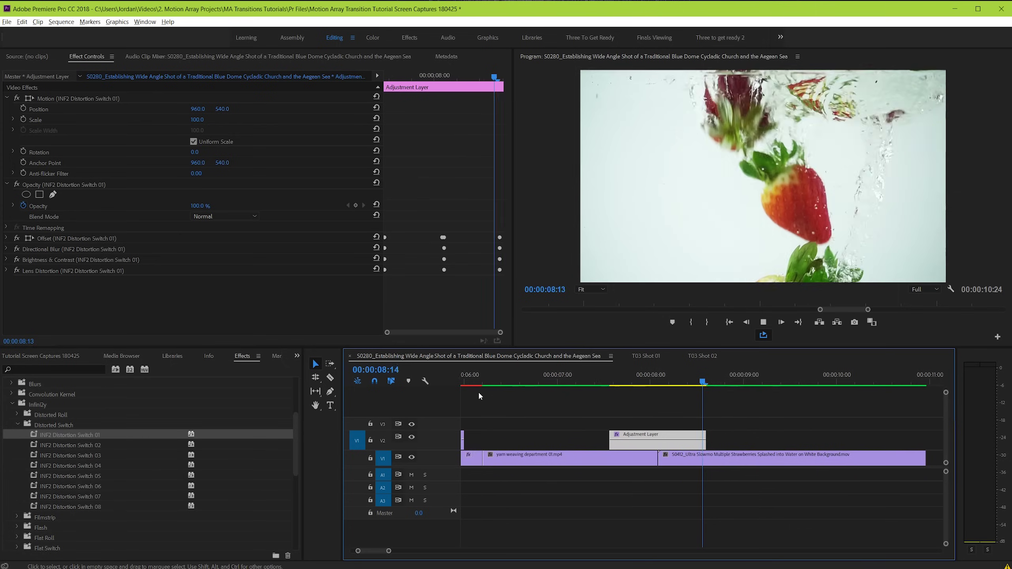
click(507, 383)
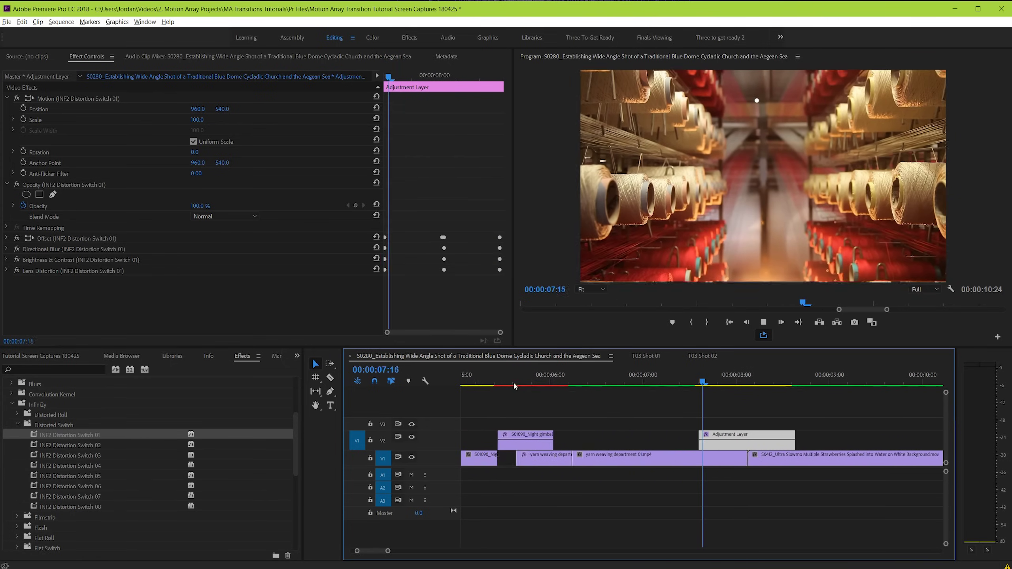
key(space)
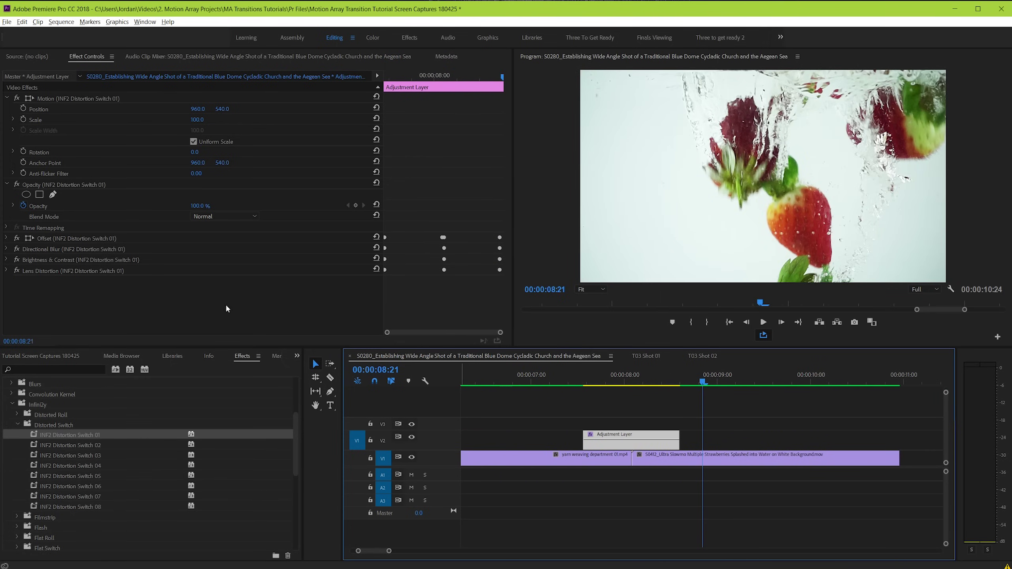
click(52, 241)
key(Delete)
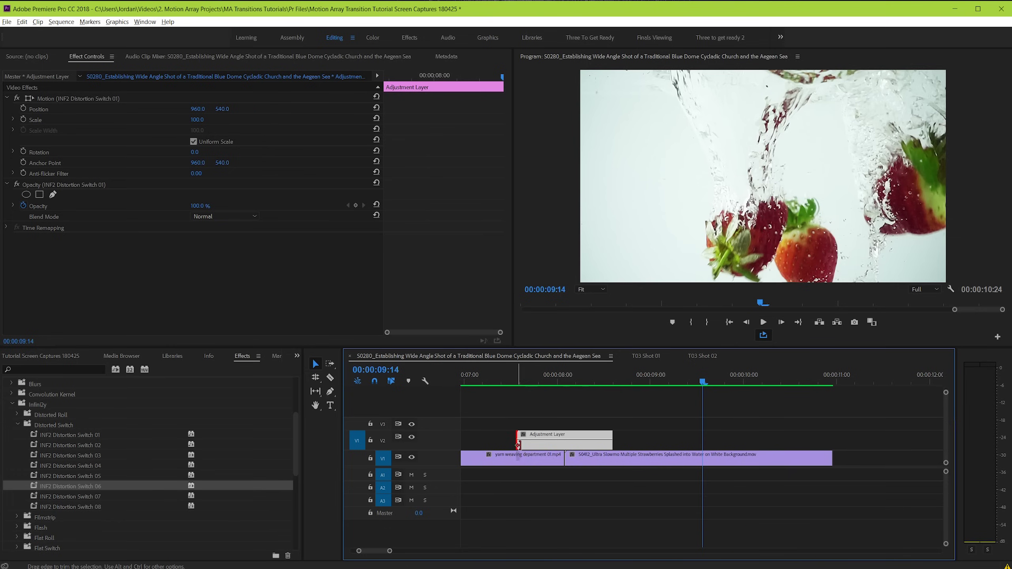
- Shorten the adjustment layer by moving its start later and its end earlier
drag(519, 445, 551, 445)
drag(613, 442, 583, 450)
click(590, 459)
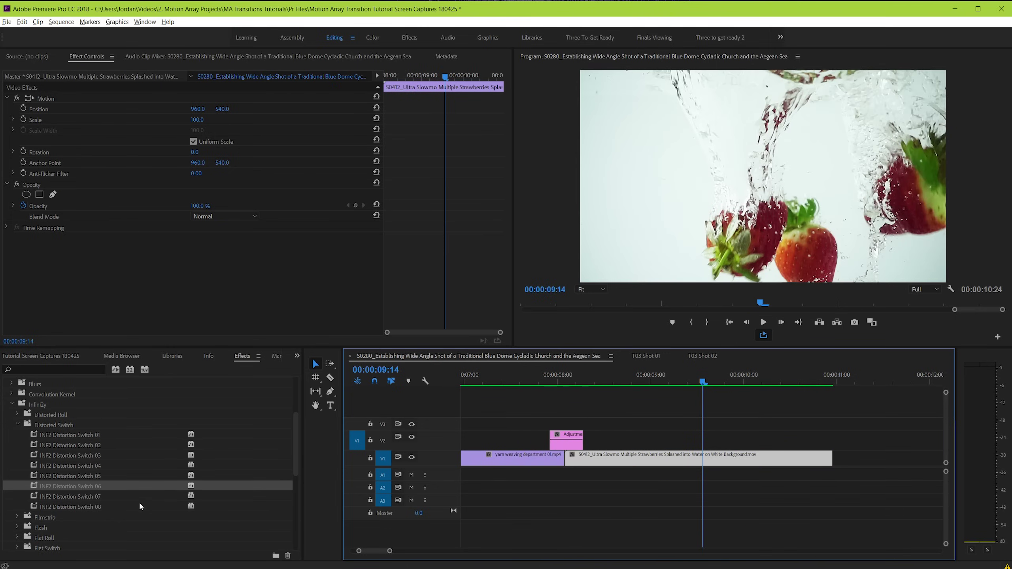
- Apply INF2 Distortion Switch 06 to the adjustment layer and preview the transition
click(95, 527)
click(549, 409)
click(74, 497)
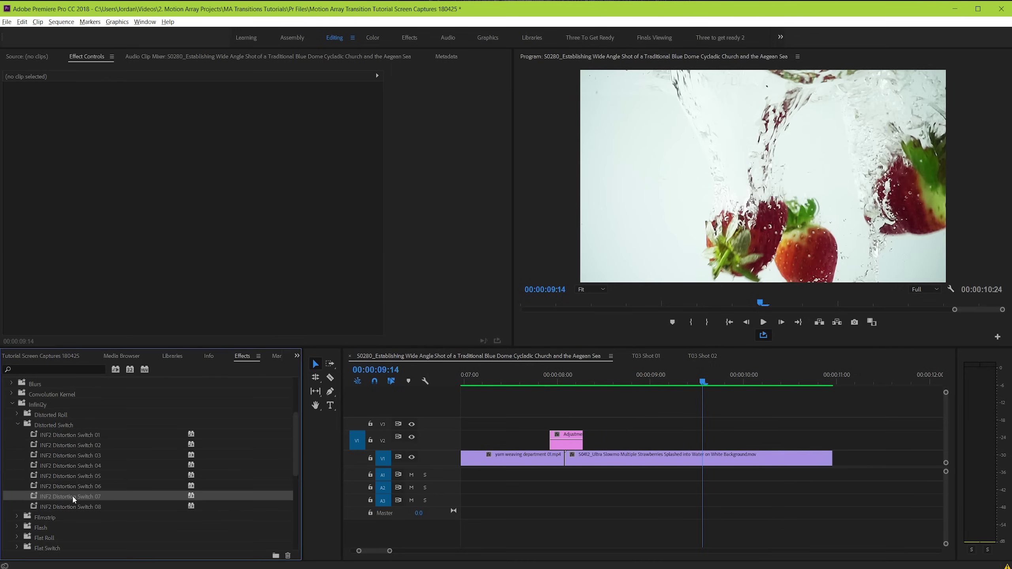
drag(528, 447, 570, 443)
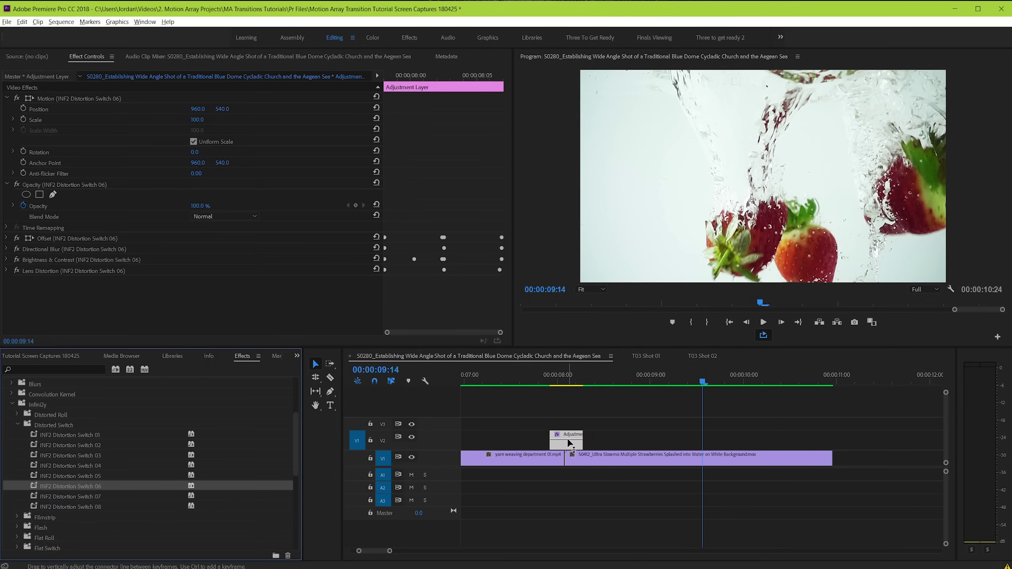
click(486, 382)
key(space)
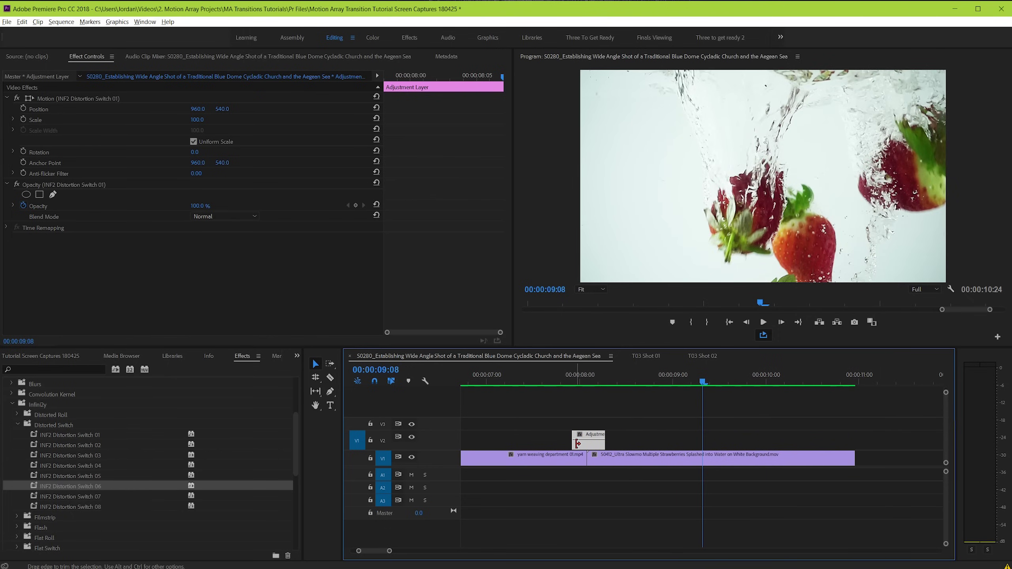
- Widen the adjustment layer's start and end around the cut and replay the transition
key(minus)
drag(578, 443, 566, 443)
drag(649, 442, 691, 443)
drag(609, 444, 608, 444)
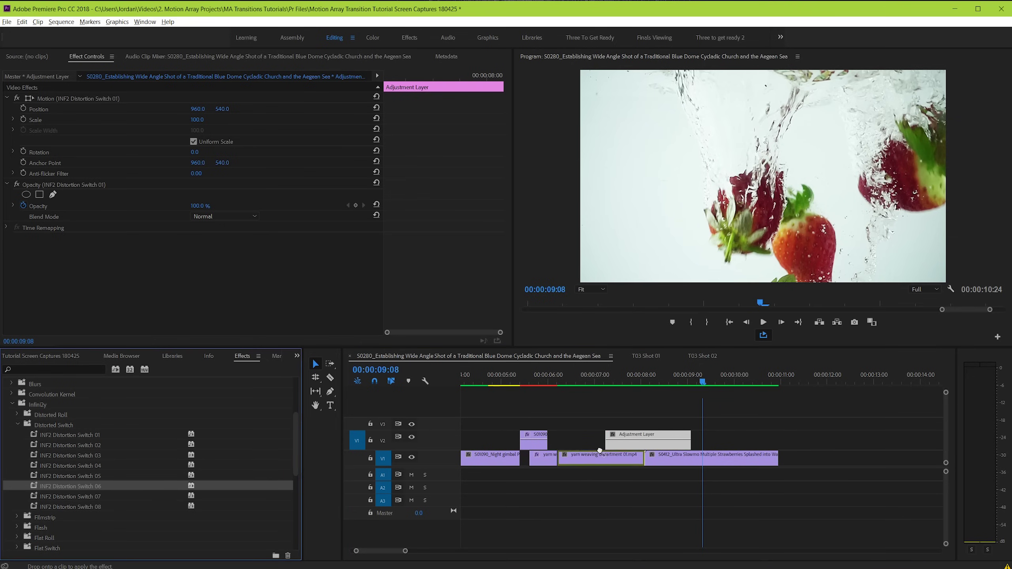
key(Up)
key(space)
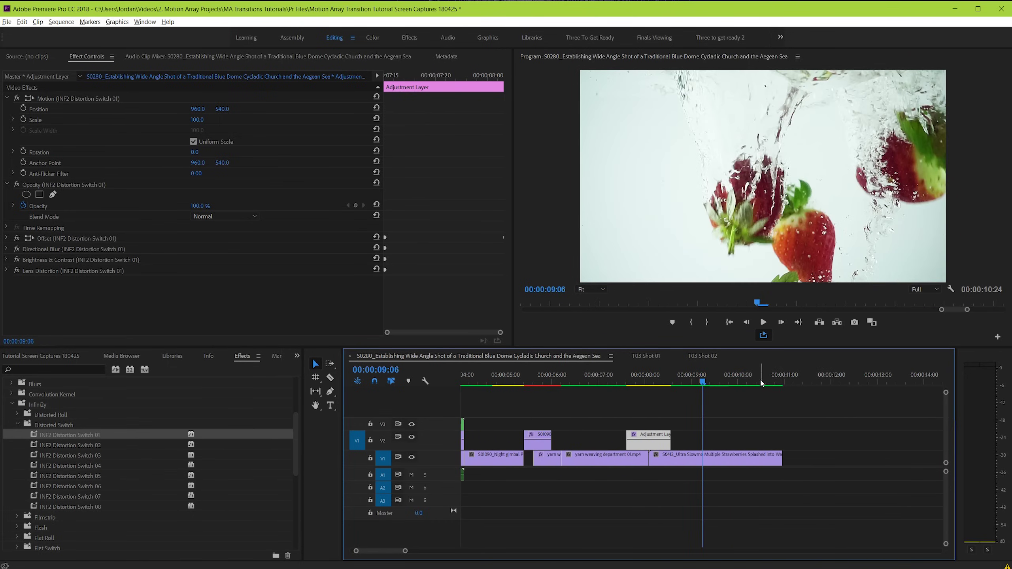
- Move the playhead to the sequence end and render effects in to out
drag(762, 383, 783, 379)
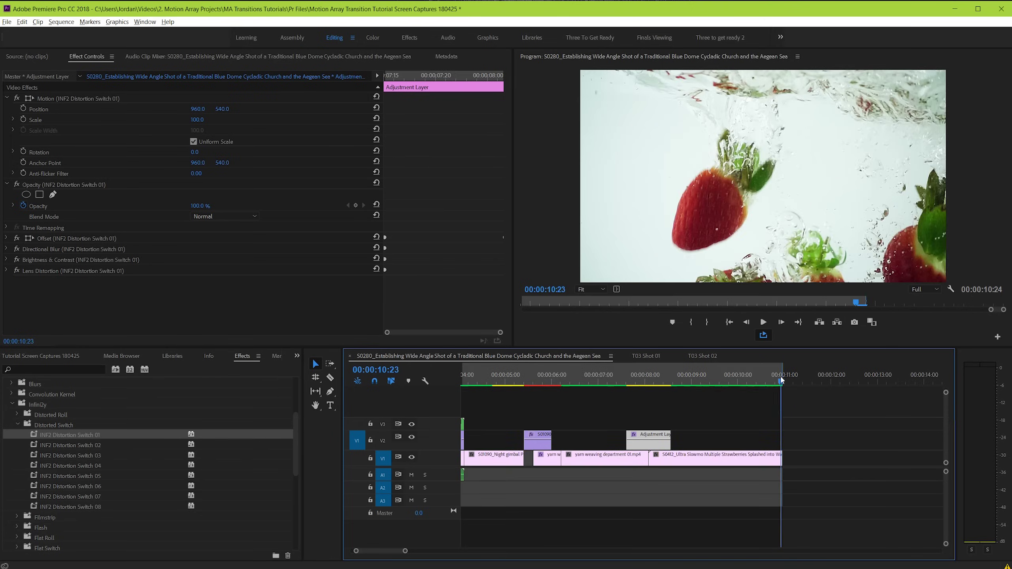
click(829, 410)
key(Return)
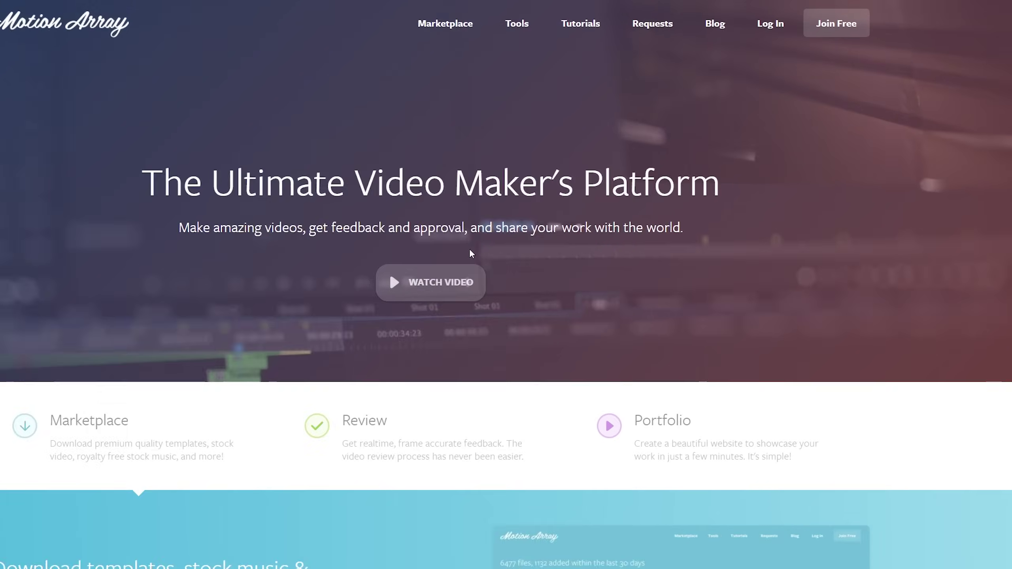
- Go to Motion Array's Tutorials page and scroll down through the tutorial cards
mouse_move(629, 26)
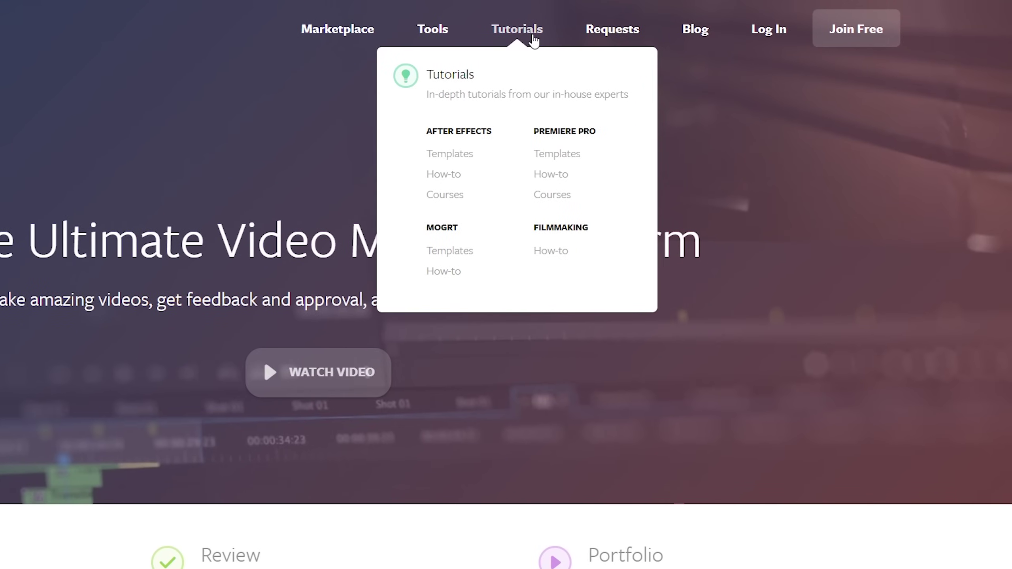
click(533, 36)
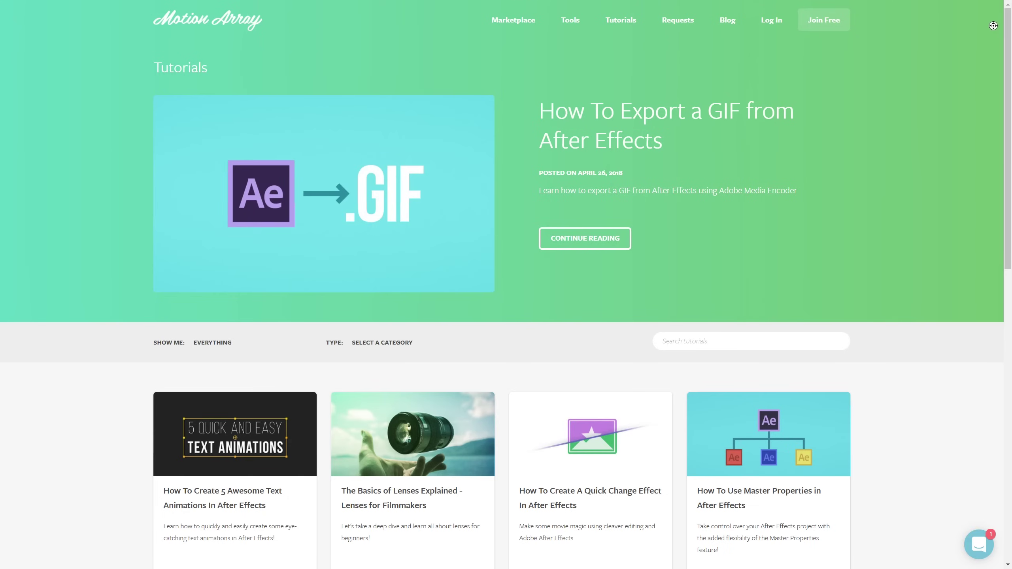
scroll(993, 26, down, 1)
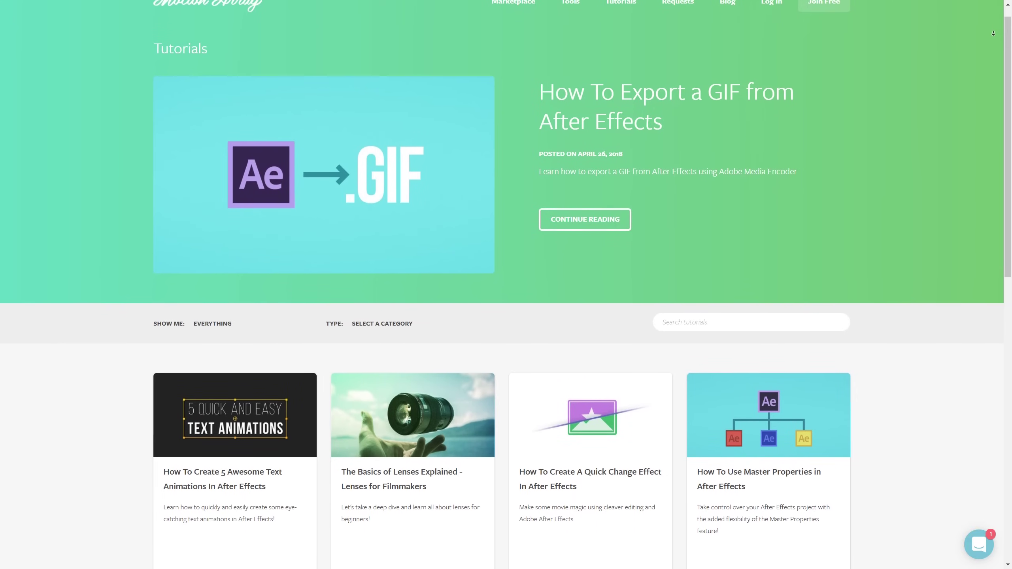
scroll(993, 34, down, 1)
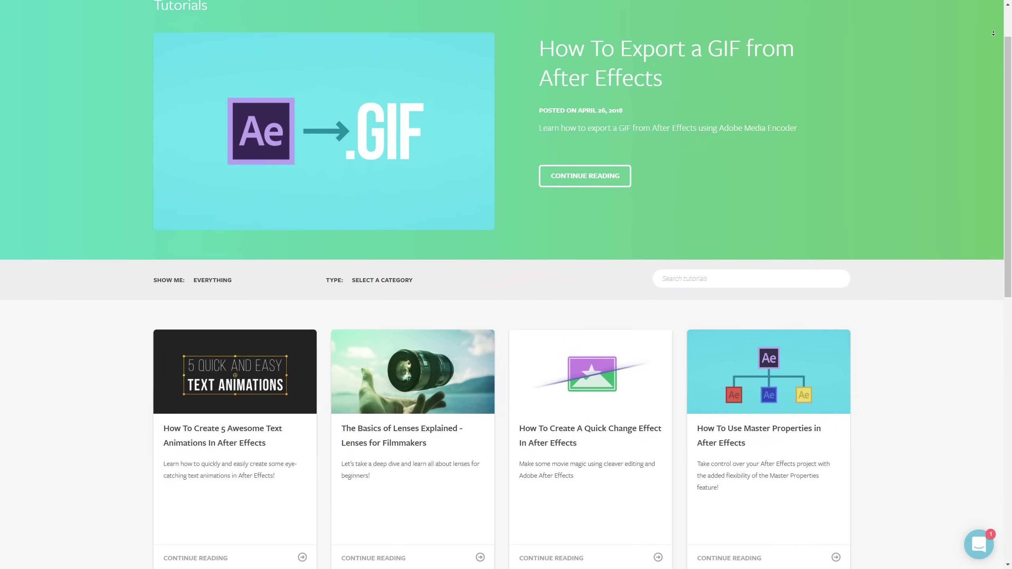